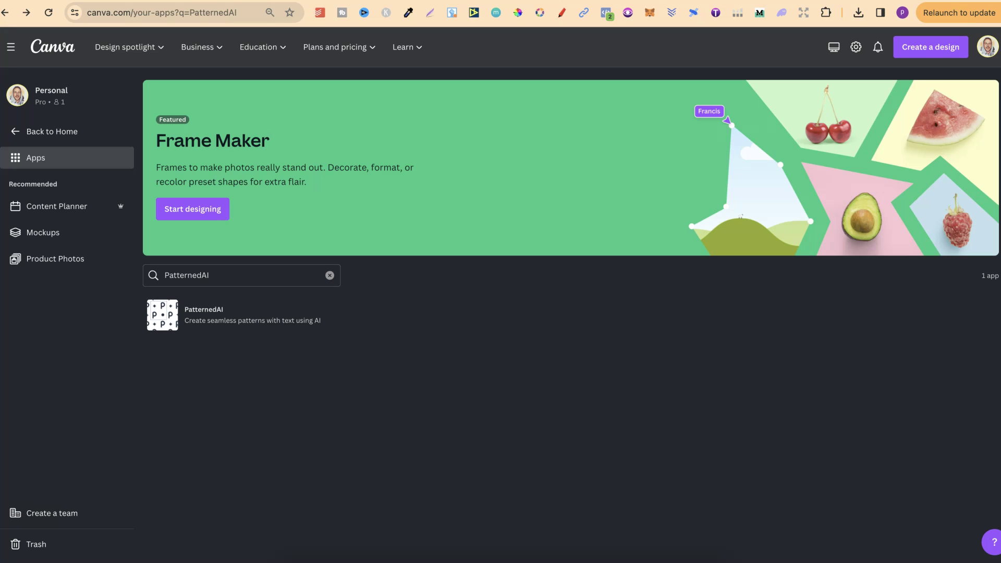
Step: Search Apps for 'PatternedAI', open its details and choose Use in existing design
{"action": "left_click", "coordinate": [431, 388]}
{"action": "left_click", "coordinate": [225, 322]}
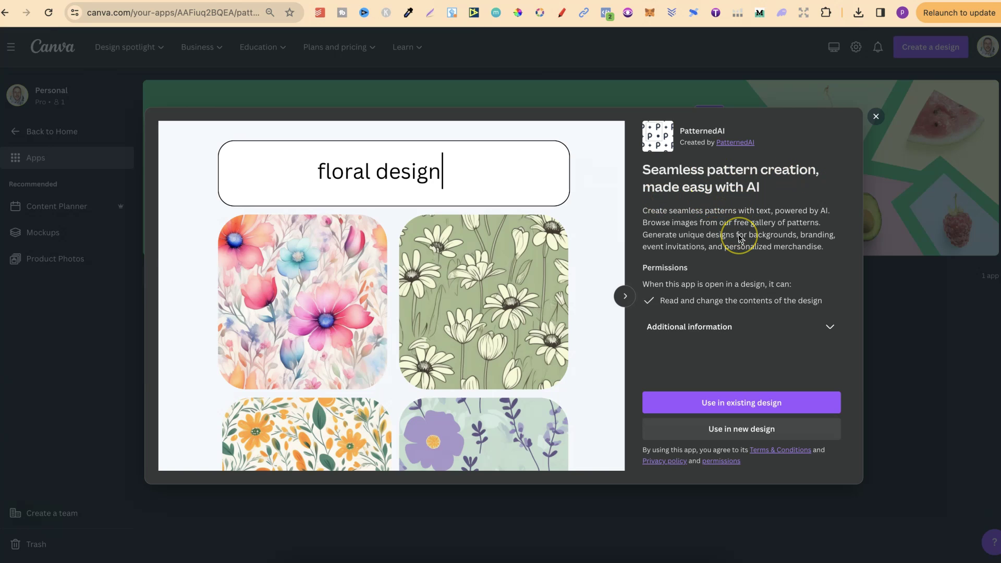
{"action": "left_click", "coordinate": [723, 409]}
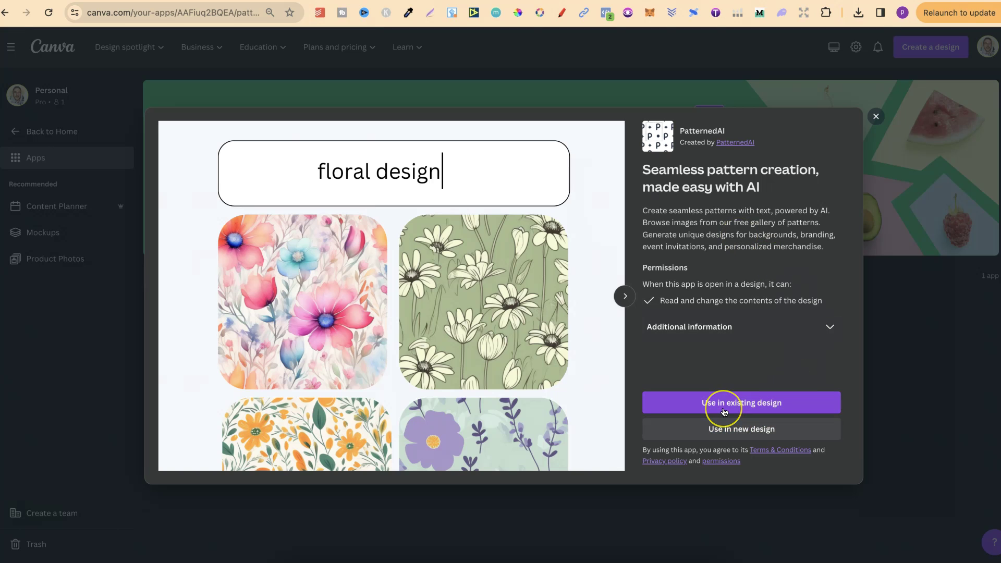
{"action": "left_click", "coordinate": [725, 410]}
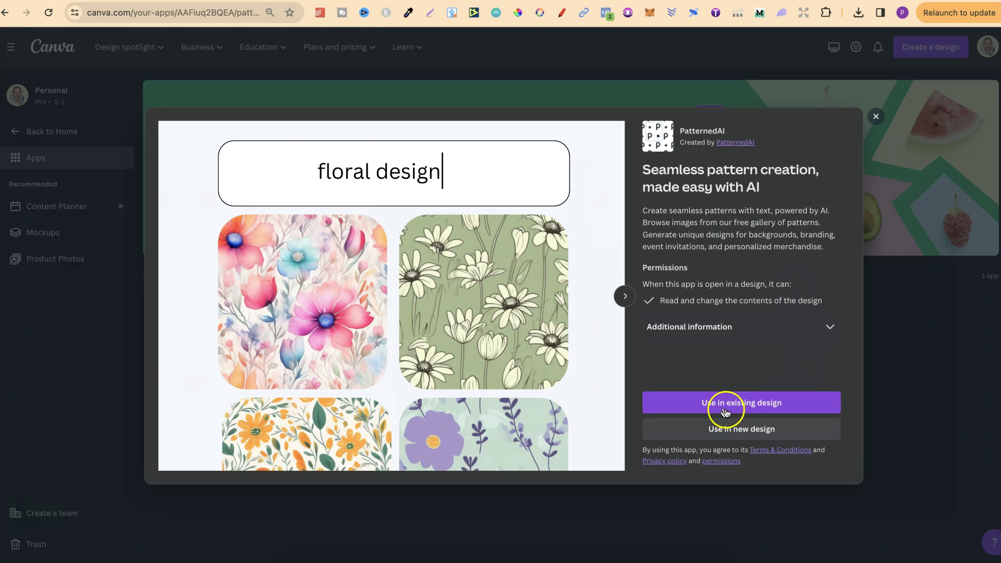
{"action": "left_click", "coordinate": [731, 428]}
Step: In the heart-and-flower design, find PatternedAI by searching Apps for 'pattern' and open it
{"action": "left_click", "coordinate": [828, 15]}
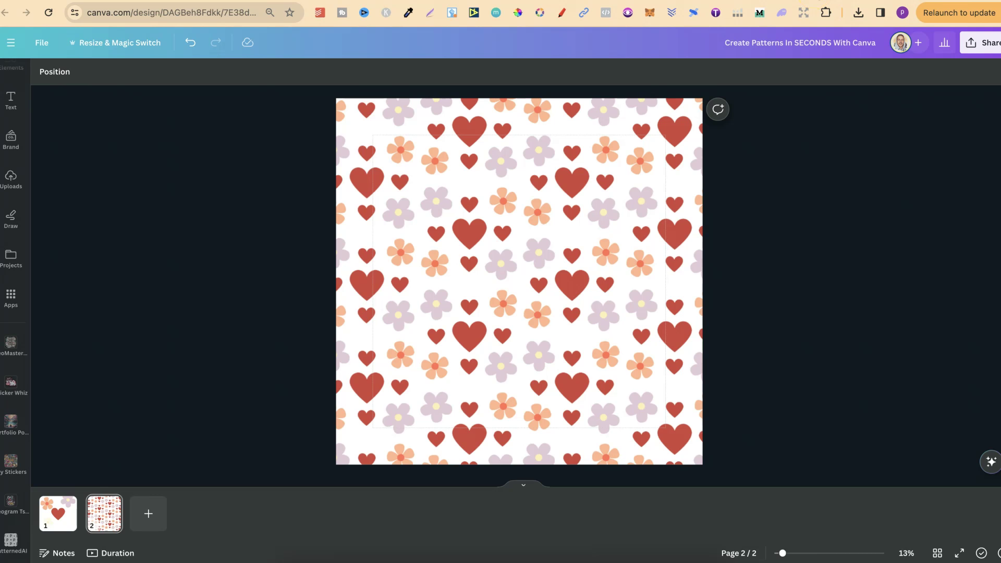
{"action": "left_click", "coordinate": [10, 299]}
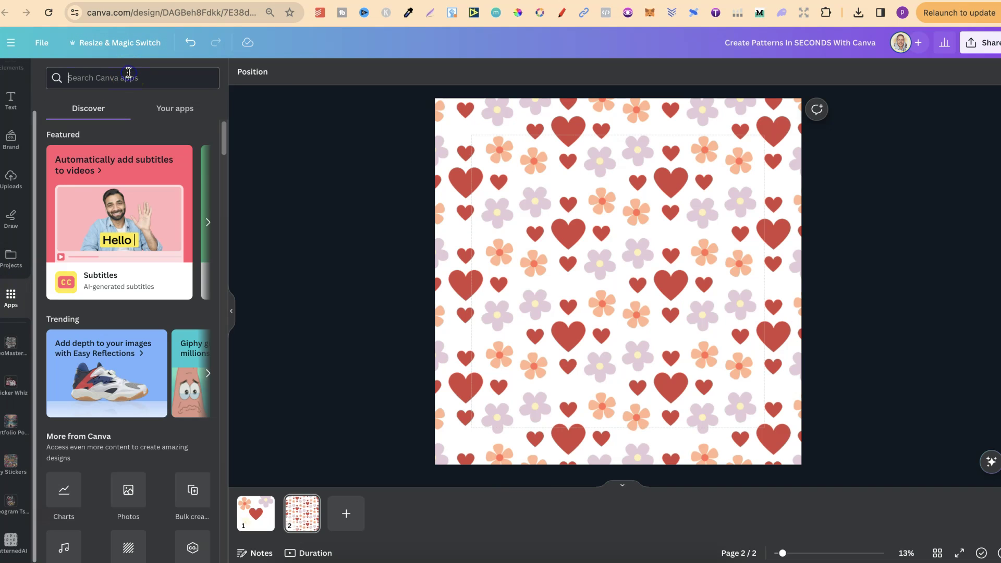
{"action": "type", "text": "pattern"}
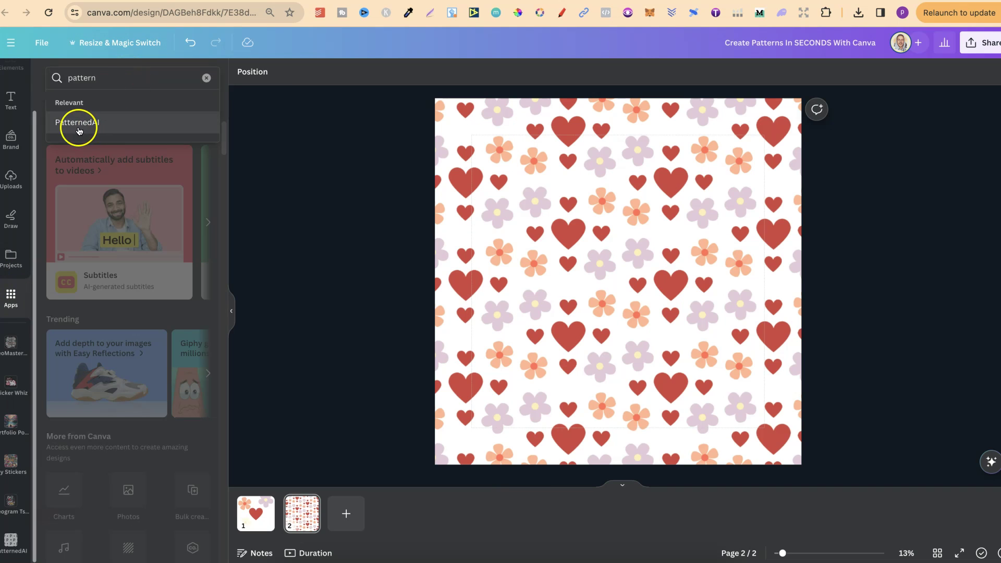
{"action": "left_click", "coordinate": [120, 128]}
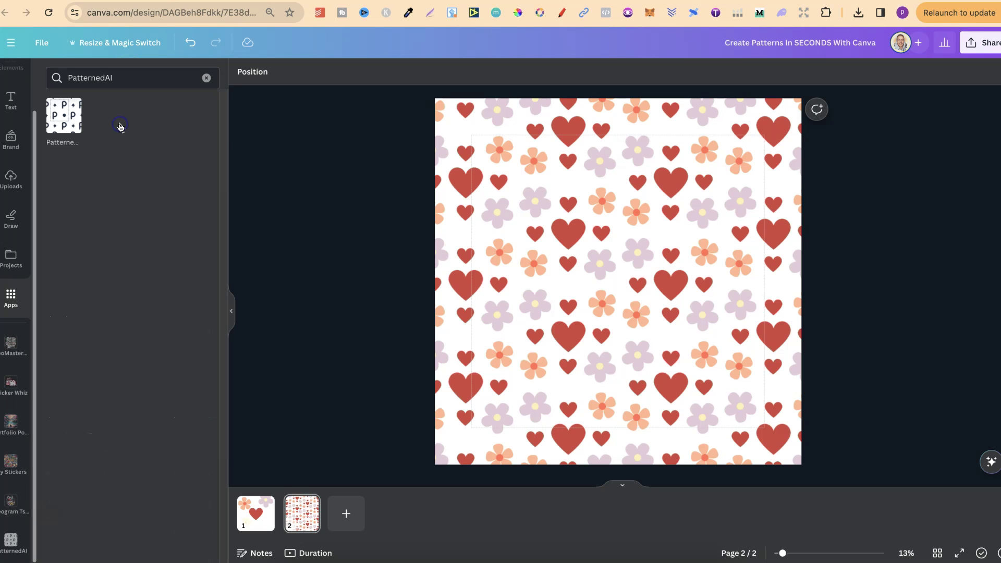
{"action": "left_click", "coordinate": [64, 115]}
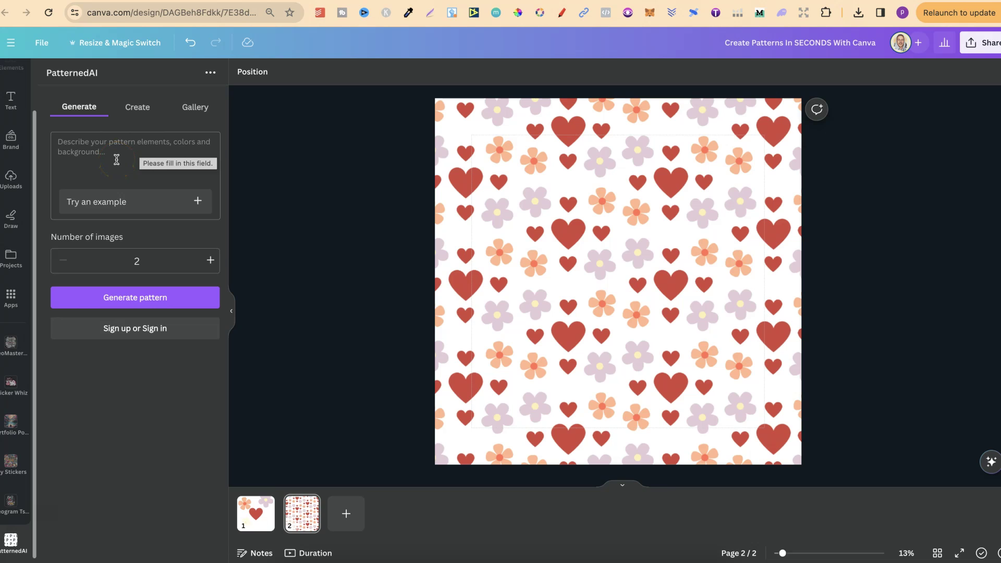
Step: Load page 1's red heart into PatternedAI's Create tab as a pattern element
{"action": "left_click", "coordinate": [142, 109]}
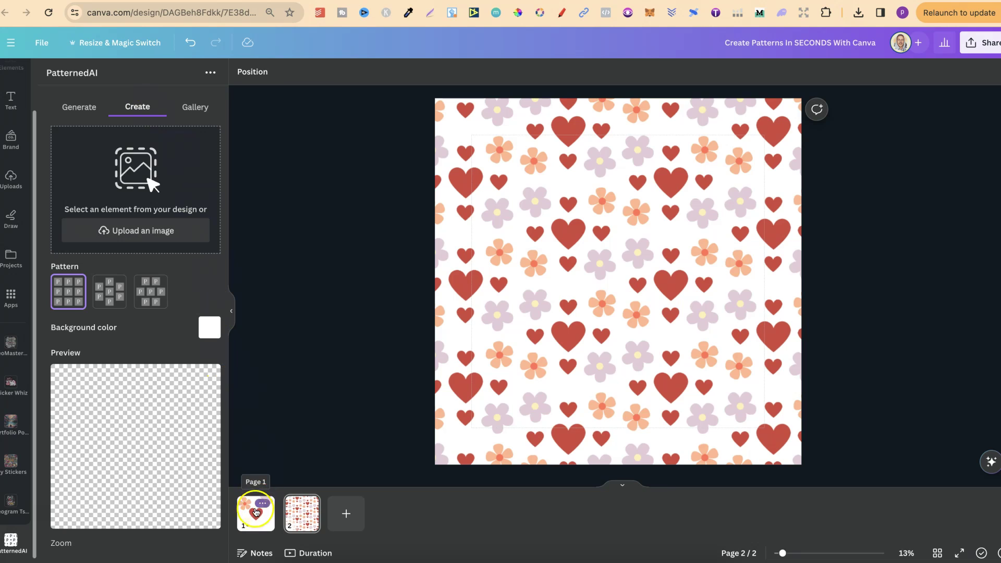
{"action": "left_click", "coordinate": [256, 514]}
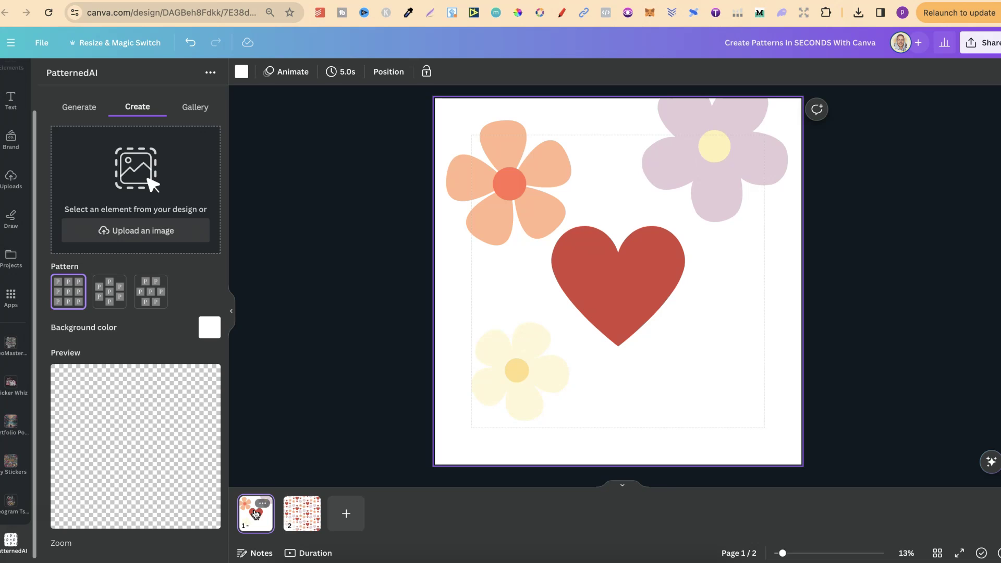
{"action": "left_click", "coordinate": [257, 513]}
{"action": "left_click", "coordinate": [677, 409]}
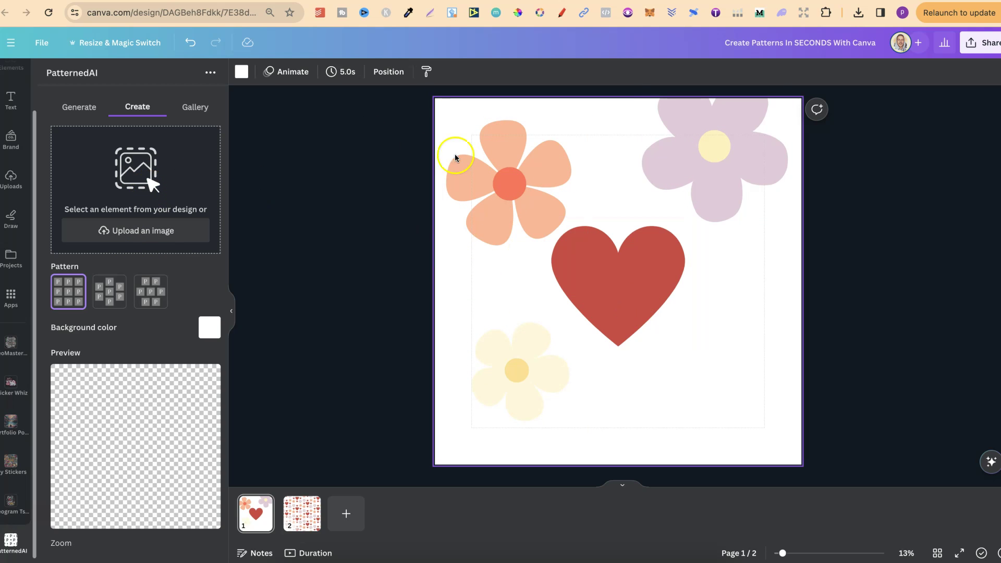
{"action": "left_click", "coordinate": [625, 278]}
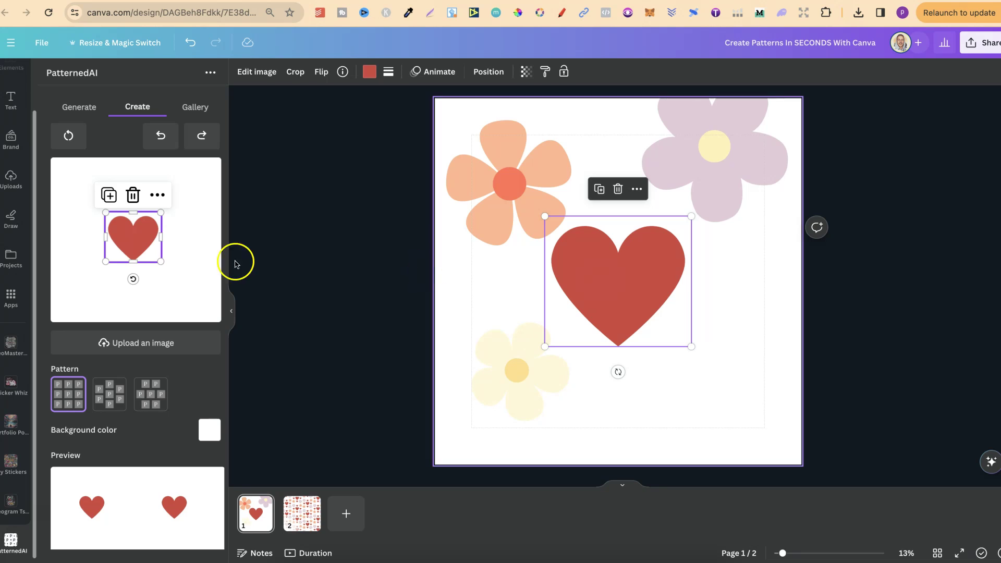
Step: Reset the pattern creator, reload the red heart and nudge it slightly in the tile
{"action": "left_click", "coordinate": [69, 135]}
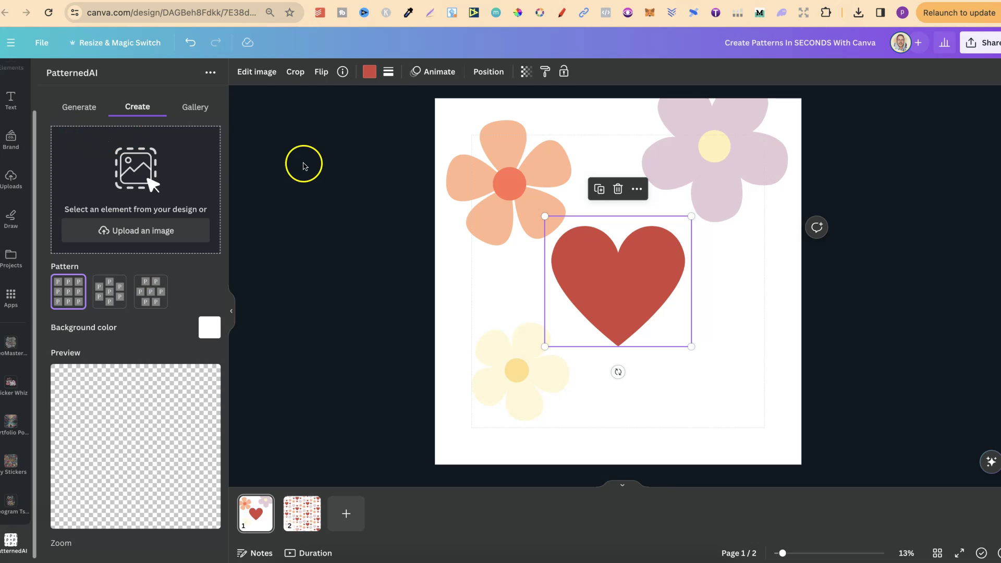
{"action": "left_click", "coordinate": [629, 404]}
{"action": "left_click", "coordinate": [621, 302]}
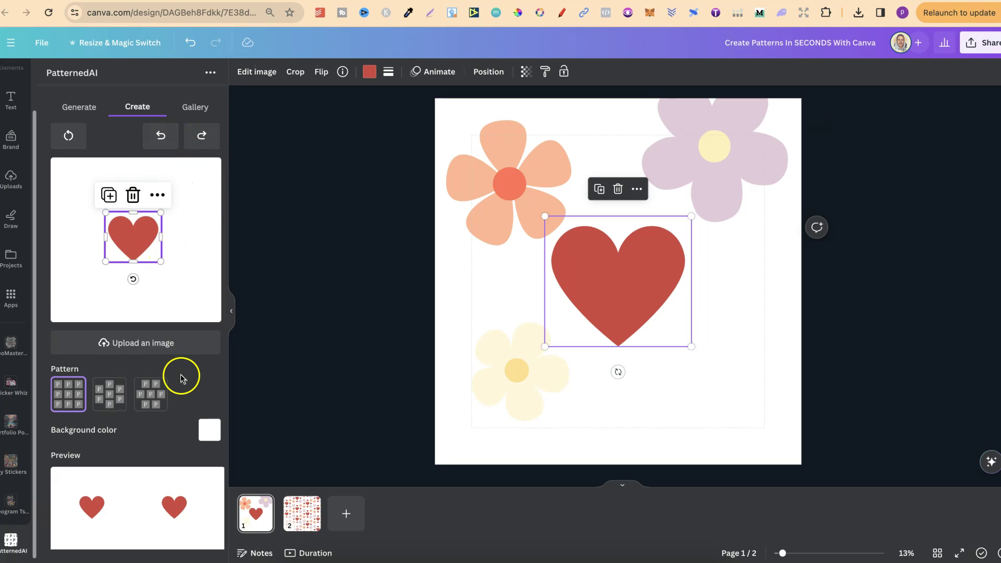
{"action": "scroll", "coordinate": [181, 379], "scroll_direction": "down", "scroll_amount": 3}
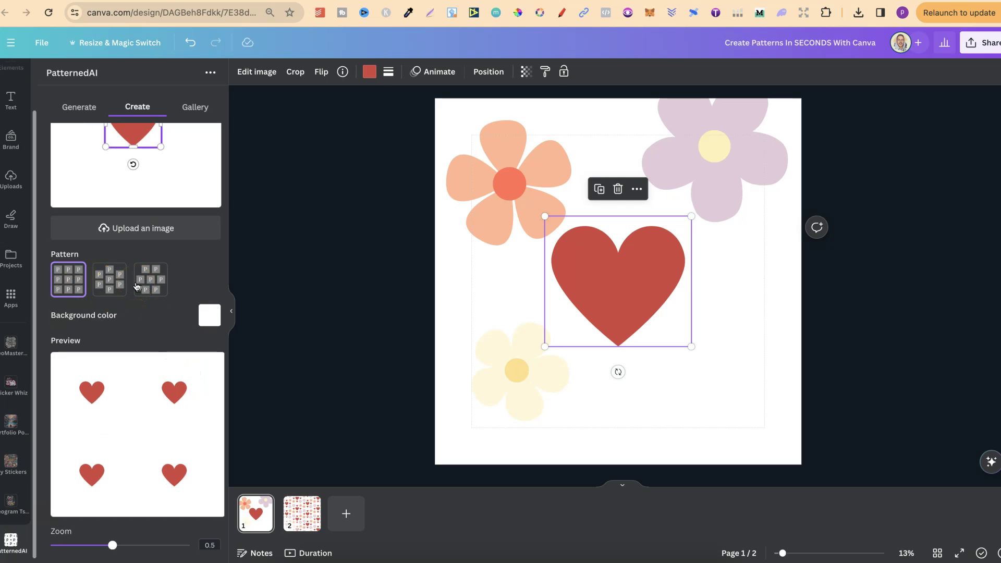
{"action": "scroll", "coordinate": [136, 283], "scroll_direction": "down", "scroll_amount": 3}
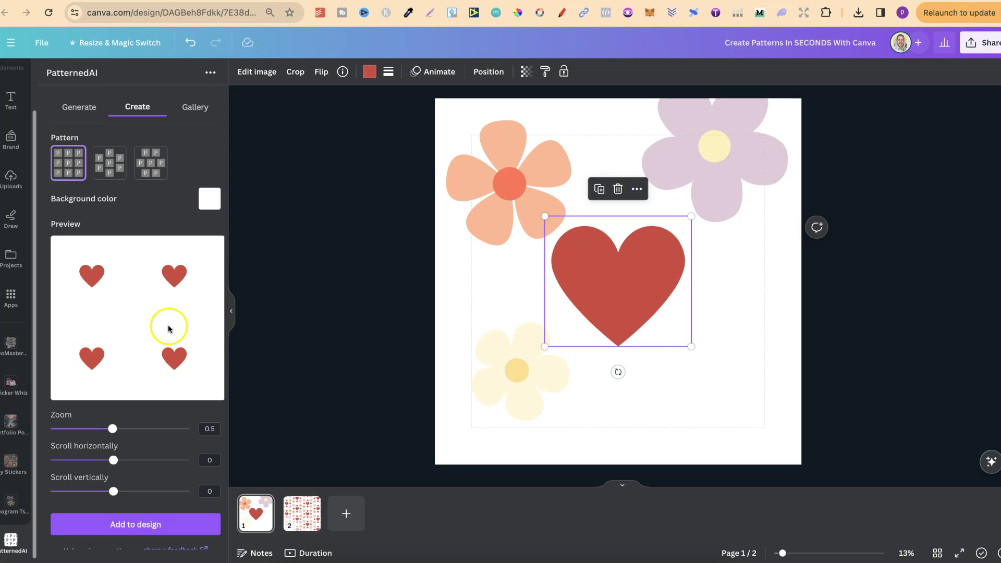
{"action": "scroll", "coordinate": [160, 323], "scroll_direction": "up", "scroll_amount": 5}
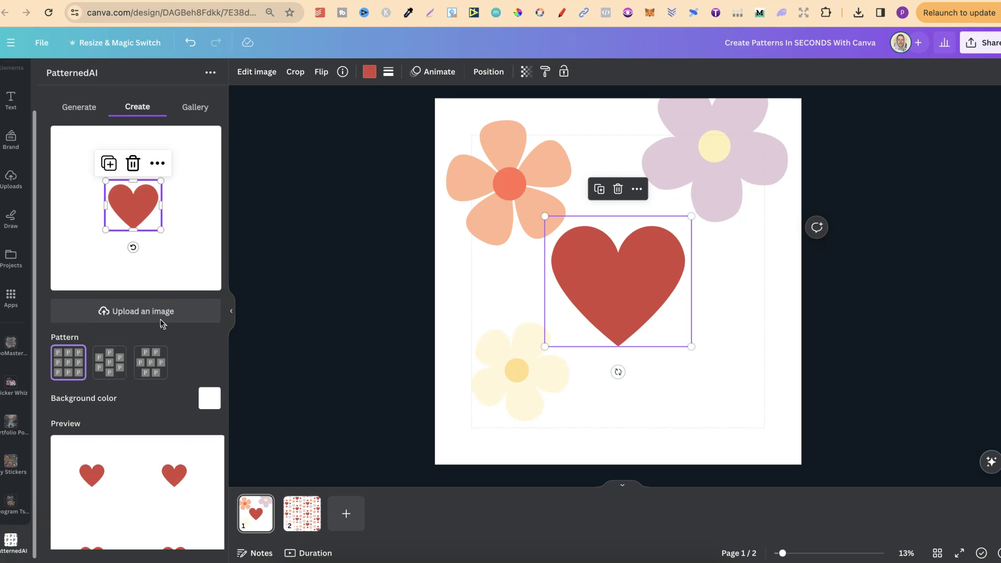
{"action": "scroll", "coordinate": [172, 320], "scroll_direction": "down", "scroll_amount": 5}
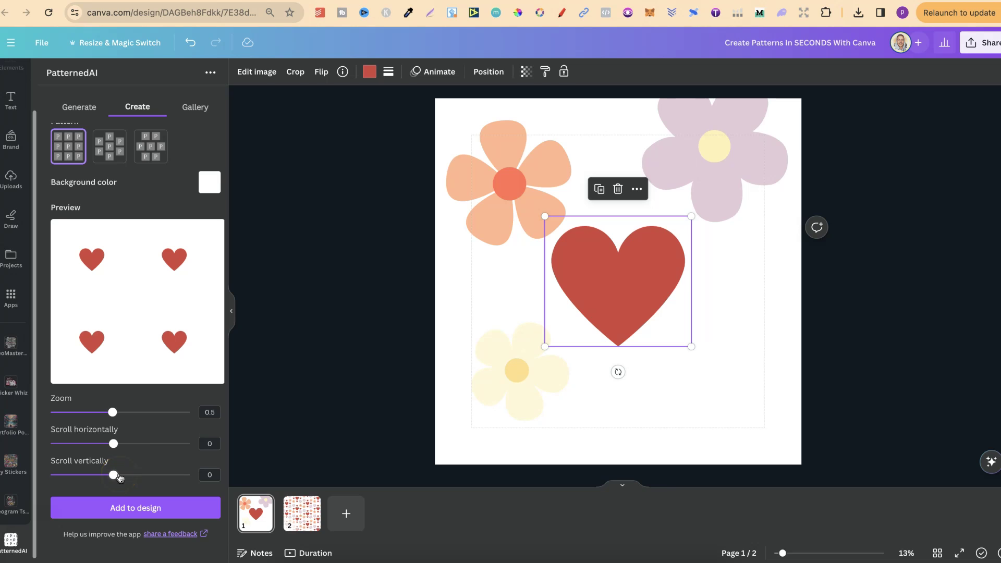
{"action": "scroll", "coordinate": [136, 342], "scroll_direction": "up", "scroll_amount": 5}
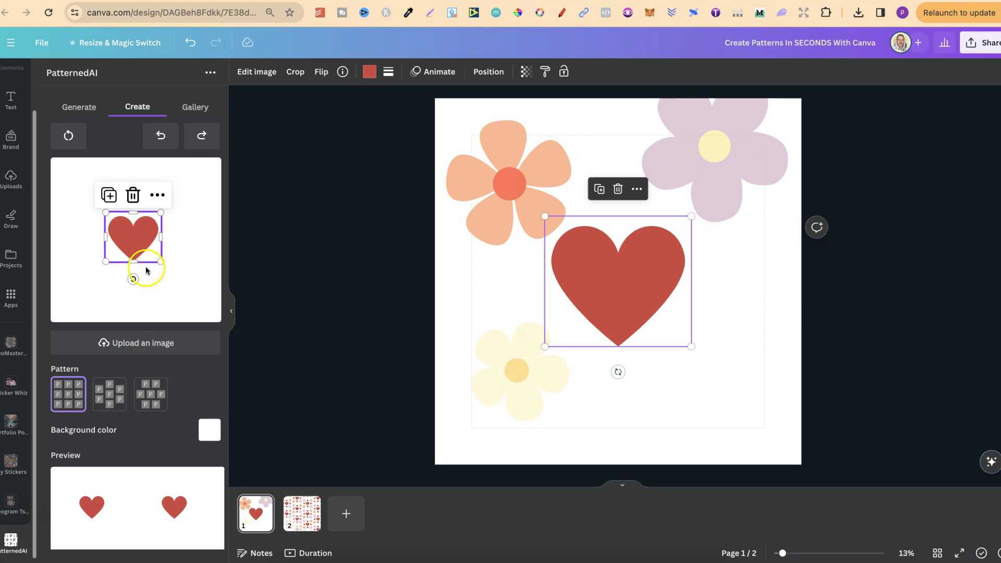
{"action": "left_click_drag", "start_coordinate": [130, 242], "coordinate": [131, 236]}
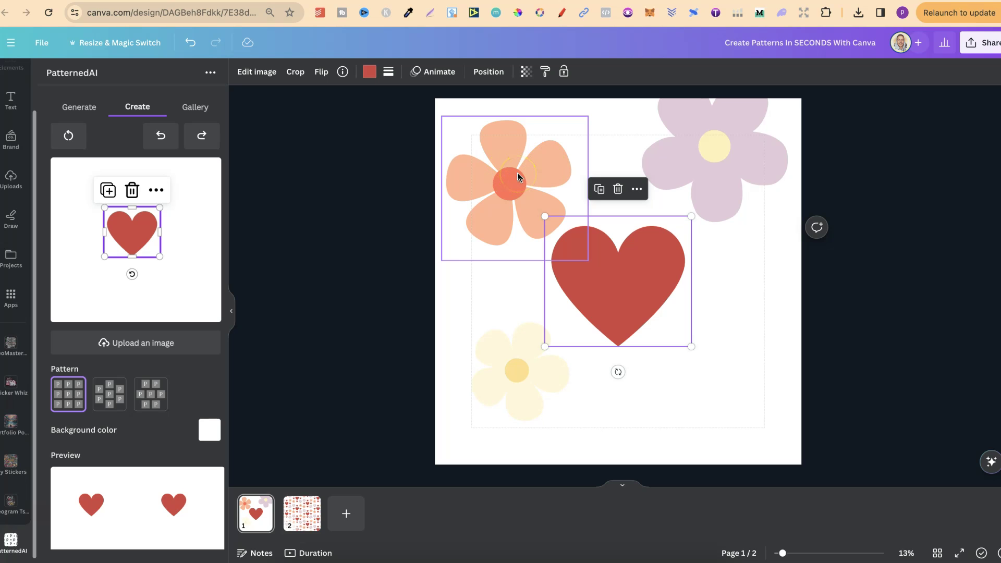
Step: Add the peach flower to the tile, shrink it and place a copy beside it
{"action": "left_click", "coordinate": [484, 174]}
{"action": "left_click", "coordinate": [137, 245]}
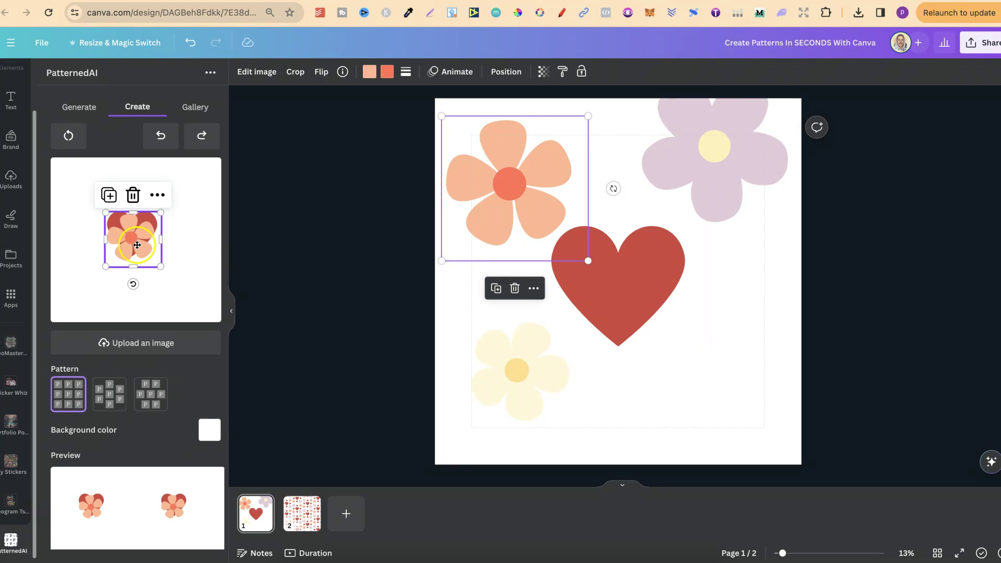
{"action": "left_click_drag", "start_coordinate": [161, 212], "coordinate": [97, 263]}
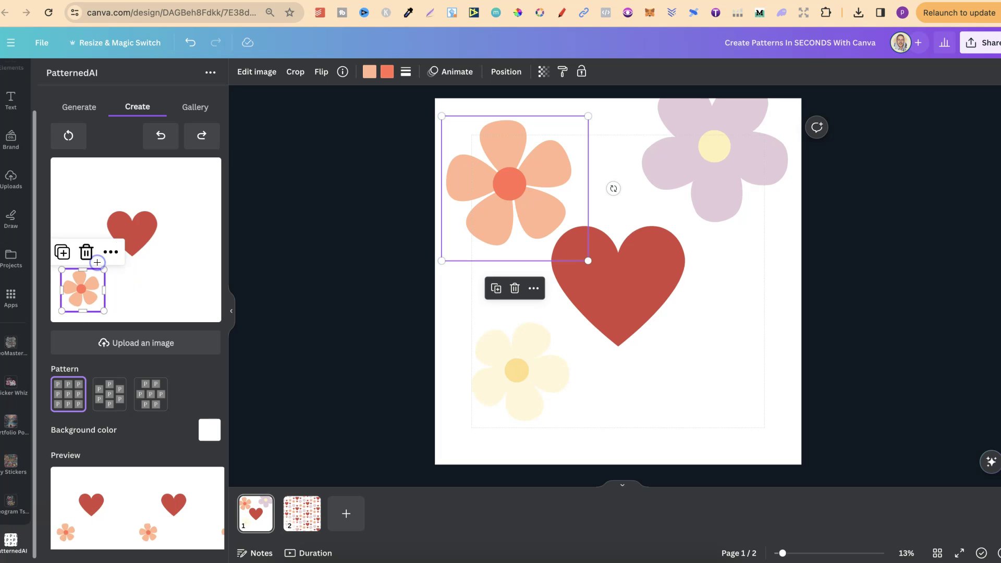
{"action": "left_click", "coordinate": [78, 295]}
{"action": "left_click_drag", "start_coordinate": [79, 295], "coordinate": [145, 273]}
{"action": "left_click", "coordinate": [63, 256]}
{"action": "left_click_drag", "start_coordinate": [80, 279], "coordinate": [130, 285]}
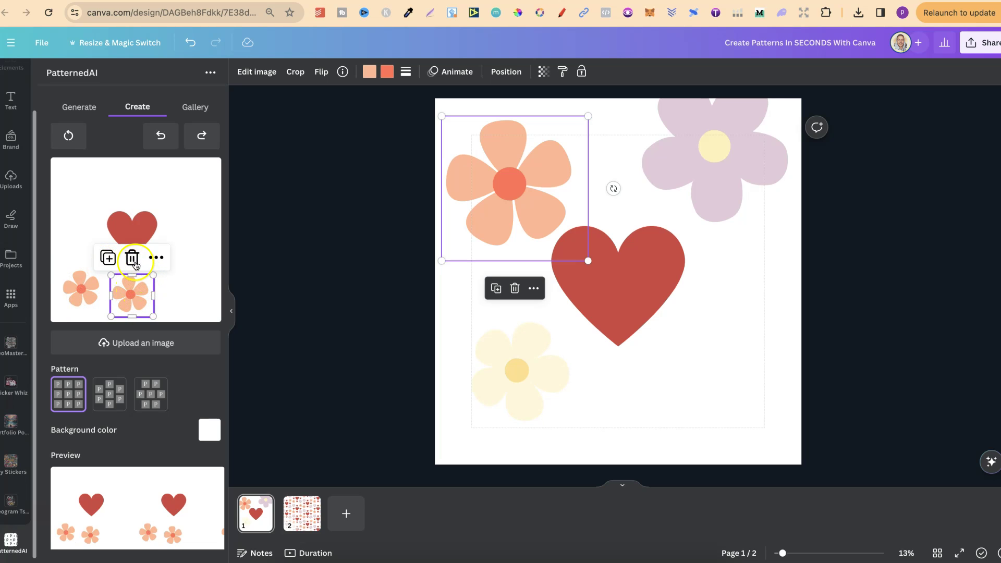
Step: Delete the flower copy and slightly enlarge the remaining peach flower
{"action": "left_click", "coordinate": [133, 261]}
{"action": "left_click", "coordinate": [78, 283]}
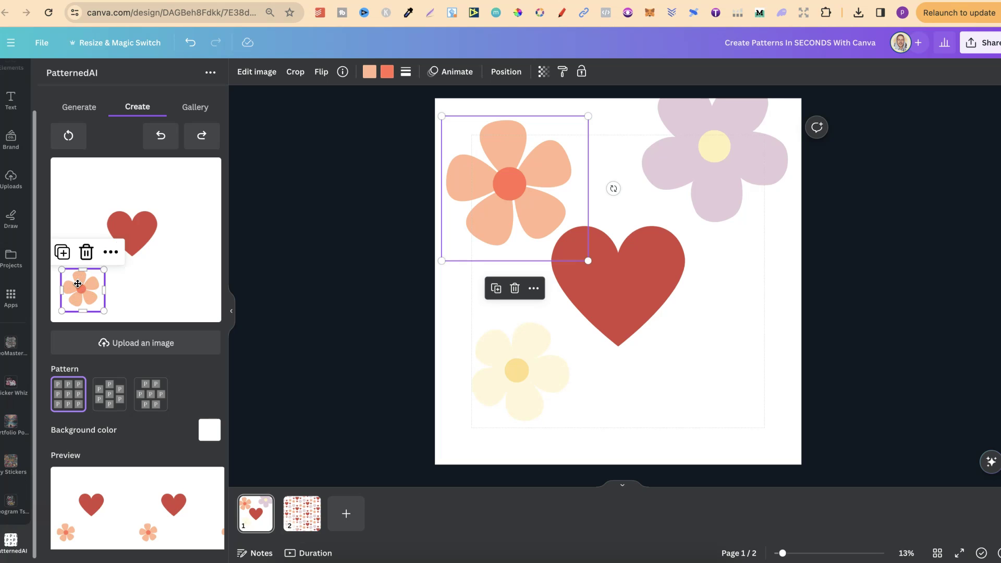
{"action": "left_click", "coordinate": [111, 252]}
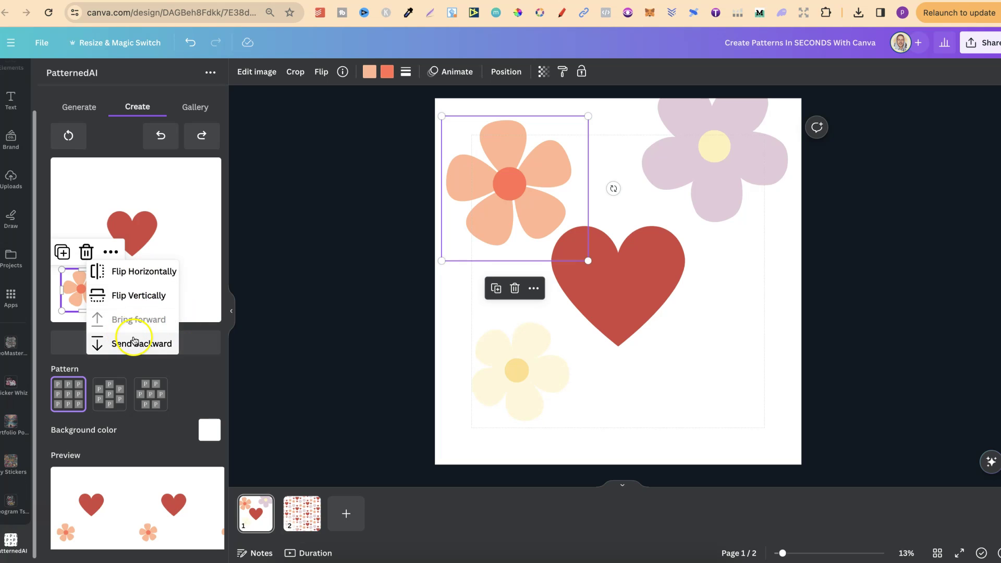
{"action": "left_click", "coordinate": [195, 291]}
{"action": "left_click", "coordinate": [89, 284]}
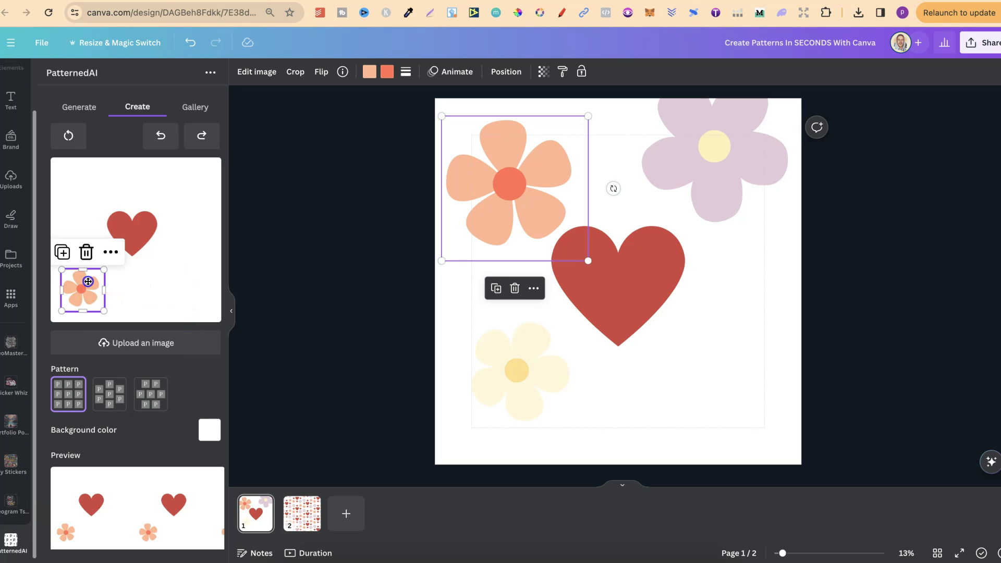
{"action": "left_click_drag", "start_coordinate": [102, 270], "coordinate": [87, 284]}
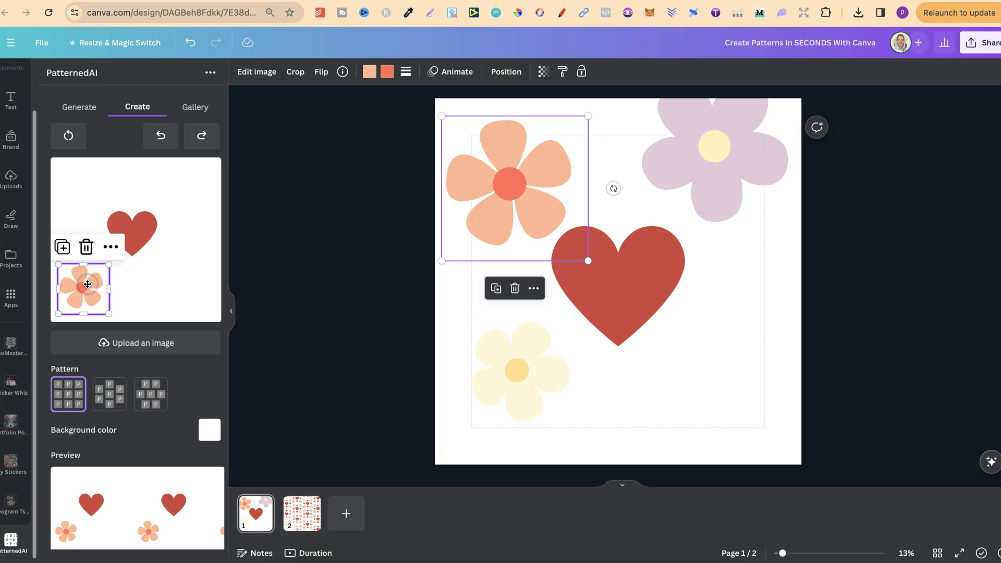
Step: Duplicate the peach flower and add the lilac flower, shrunk, to the tile
{"action": "left_click", "coordinate": [62, 248]}
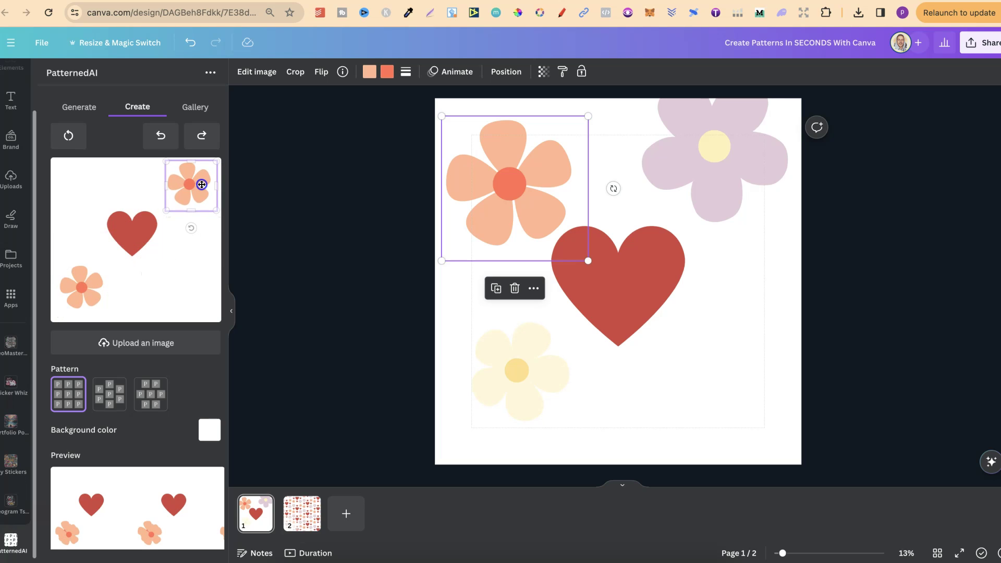
{"action": "left_click", "coordinate": [201, 184]}
{"action": "left_click", "coordinate": [707, 128]}
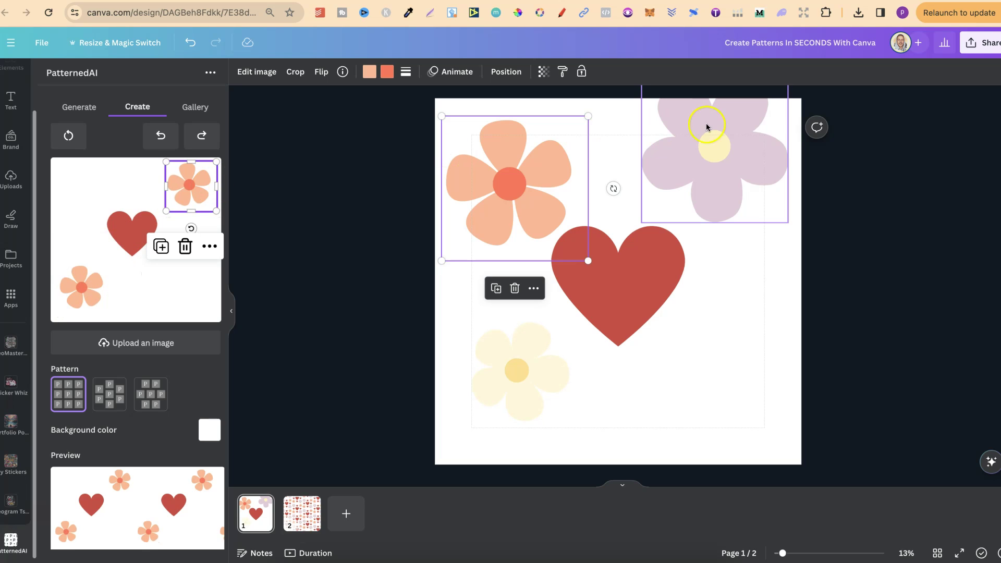
{"action": "left_click", "coordinate": [718, 165]}
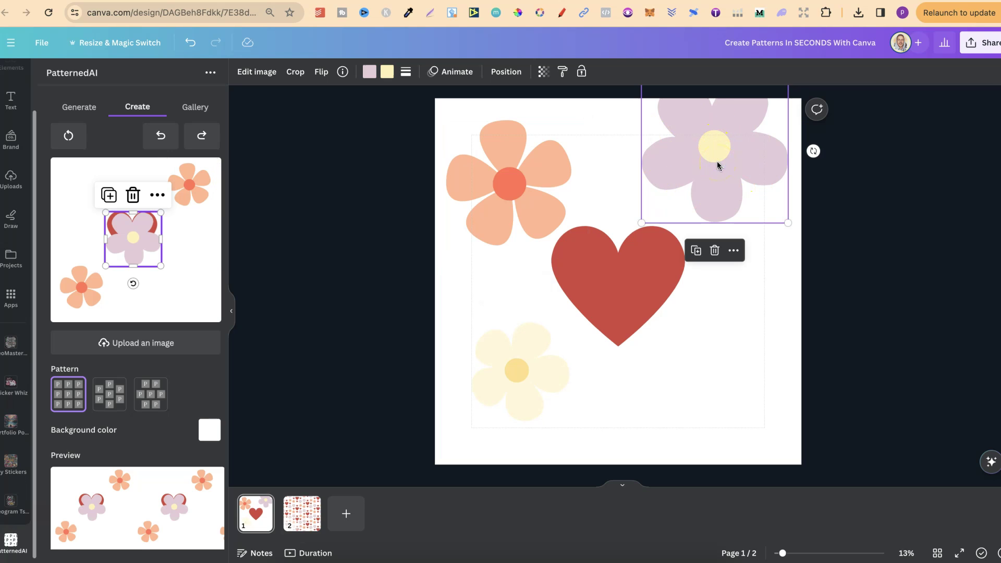
{"action": "left_click_drag", "start_coordinate": [160, 266], "coordinate": [88, 187]}
Step: Nudge the peach flower and move a lilac flower copy to the tile's bottom-right
{"action": "left_click", "coordinate": [82, 288]}
{"action": "left_click_drag", "start_coordinate": [82, 289], "coordinate": [84, 294]}
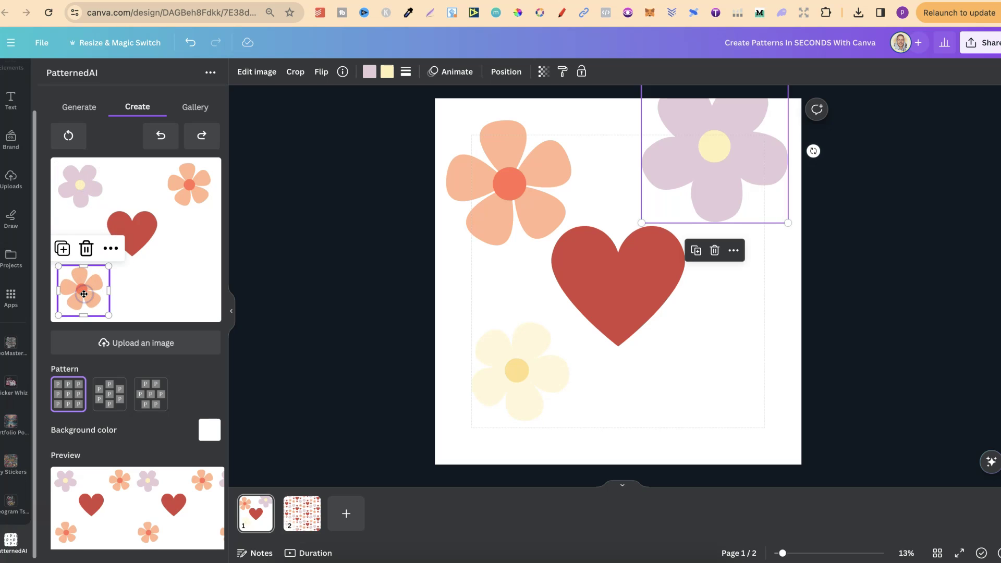
{"action": "left_click", "coordinate": [86, 161]}
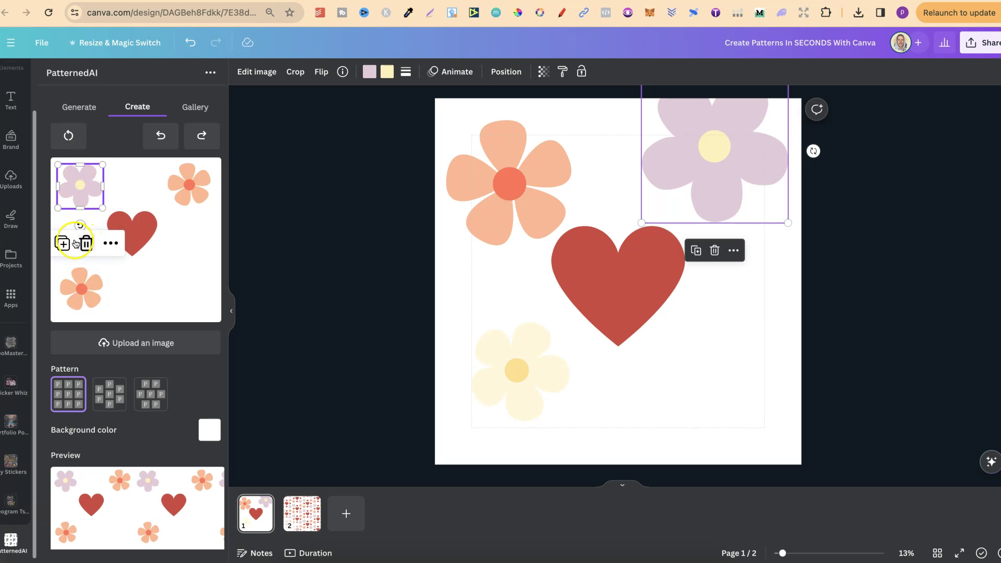
{"action": "left_click", "coordinate": [62, 168]}
{"action": "left_click_drag", "start_coordinate": [91, 193], "coordinate": [194, 287]}
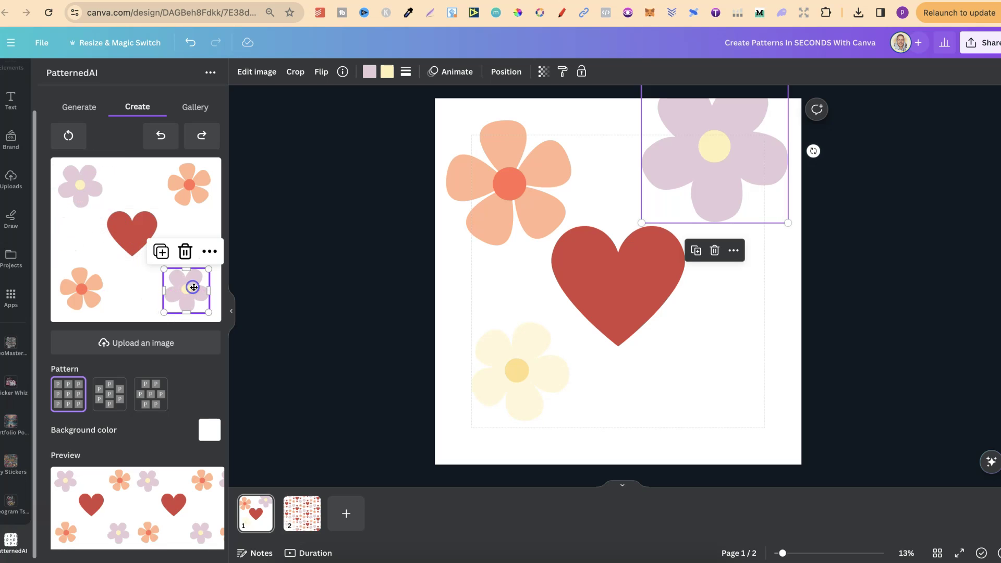
{"action": "scroll", "coordinate": [209, 396], "scroll_direction": "down", "scroll_amount": 3}
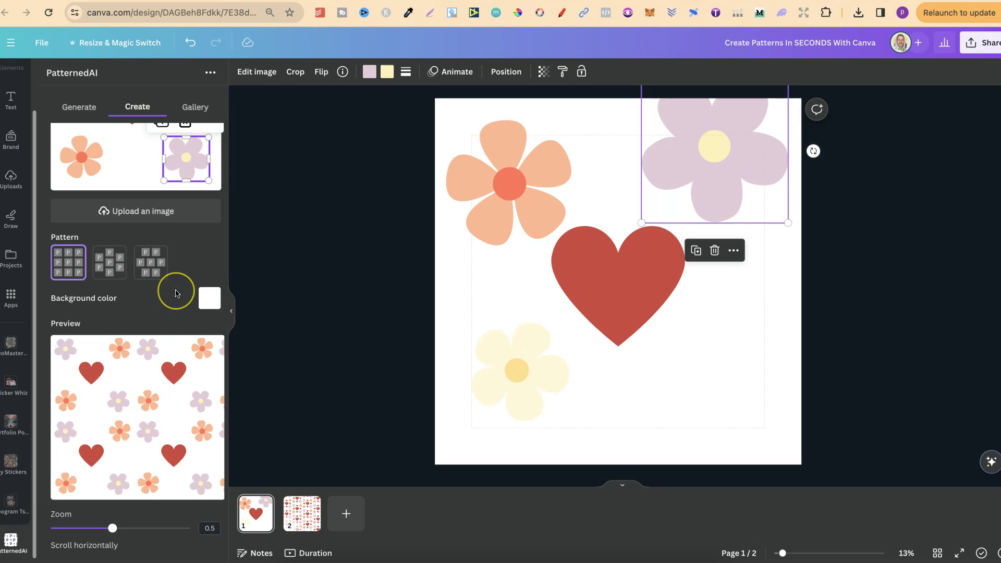
{"action": "scroll", "coordinate": [175, 293], "scroll_direction": "up", "scroll_amount": 3}
Step: Shrink the heart and place small heart copies above, left and right of it
{"action": "left_click", "coordinate": [128, 212]}
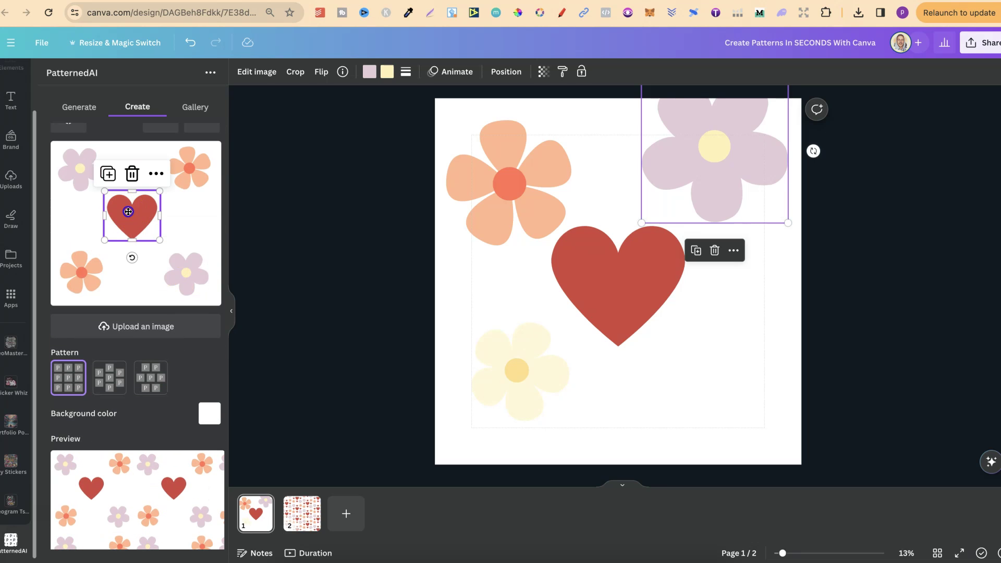
{"action": "left_click_drag", "start_coordinate": [115, 193], "coordinate": [148, 204]}
{"action": "left_click", "coordinate": [124, 244]}
{"action": "left_click", "coordinate": [149, 203]}
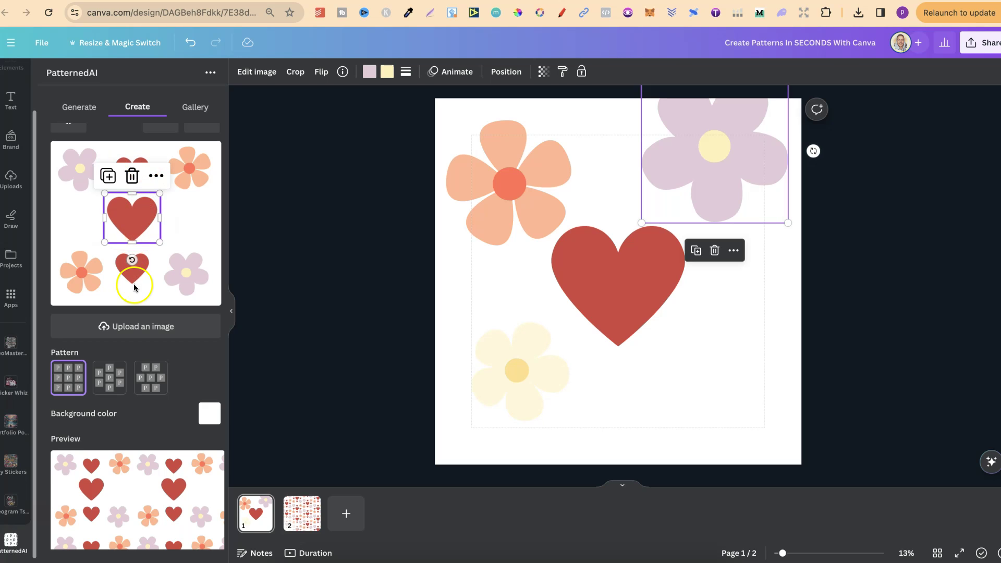
{"action": "left_click", "coordinate": [133, 275]}
{"action": "left_click", "coordinate": [108, 233]}
{"action": "left_click_drag", "start_coordinate": [135, 271], "coordinate": [190, 219]}
{"action": "left_click", "coordinate": [62, 186]}
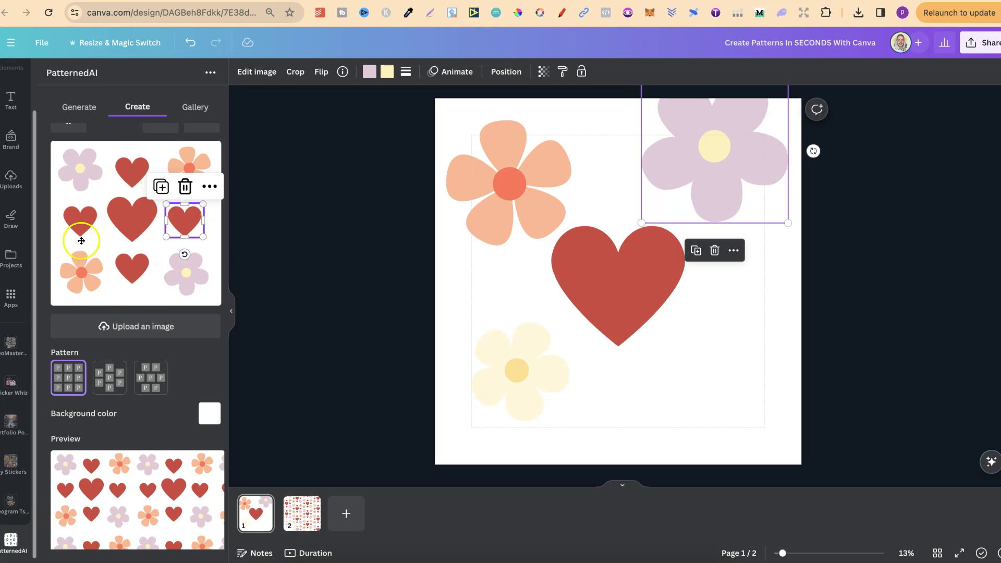
{"action": "scroll", "coordinate": [183, 369], "scroll_direction": "down", "scroll_amount": 3}
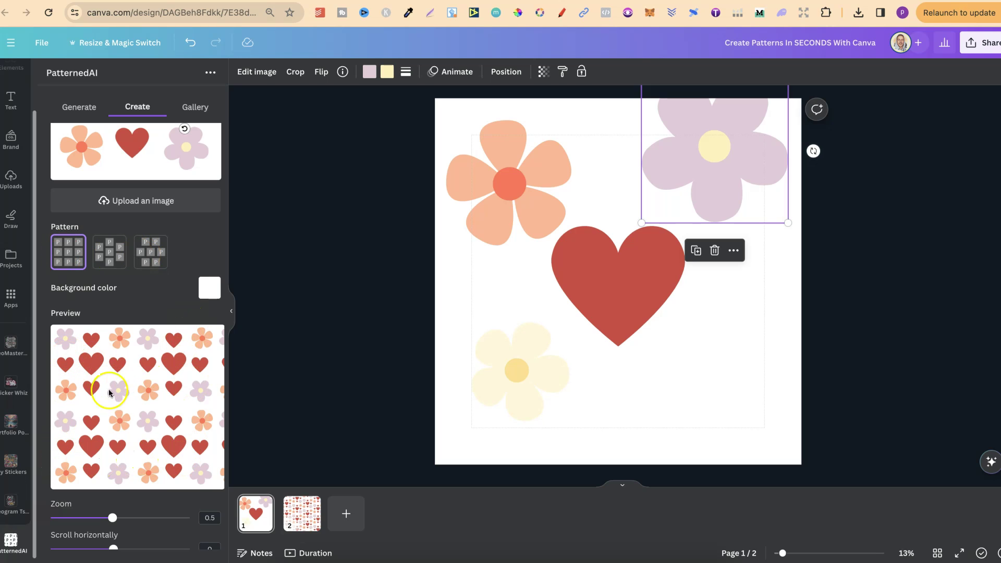
Step: Switch to the staggered pattern layout with a black #000000 background
{"action": "left_click", "coordinate": [108, 261]}
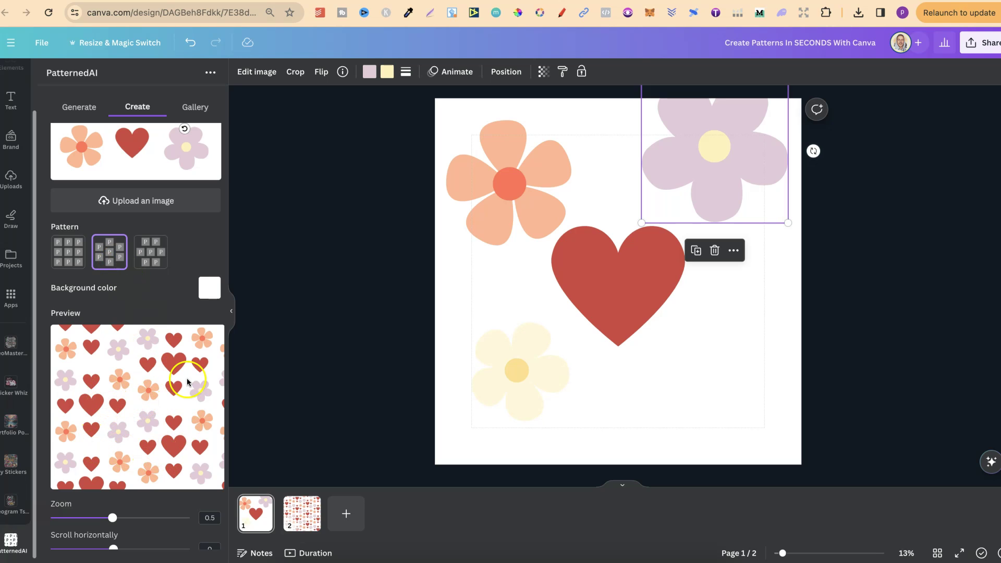
{"action": "left_click", "coordinate": [149, 258]}
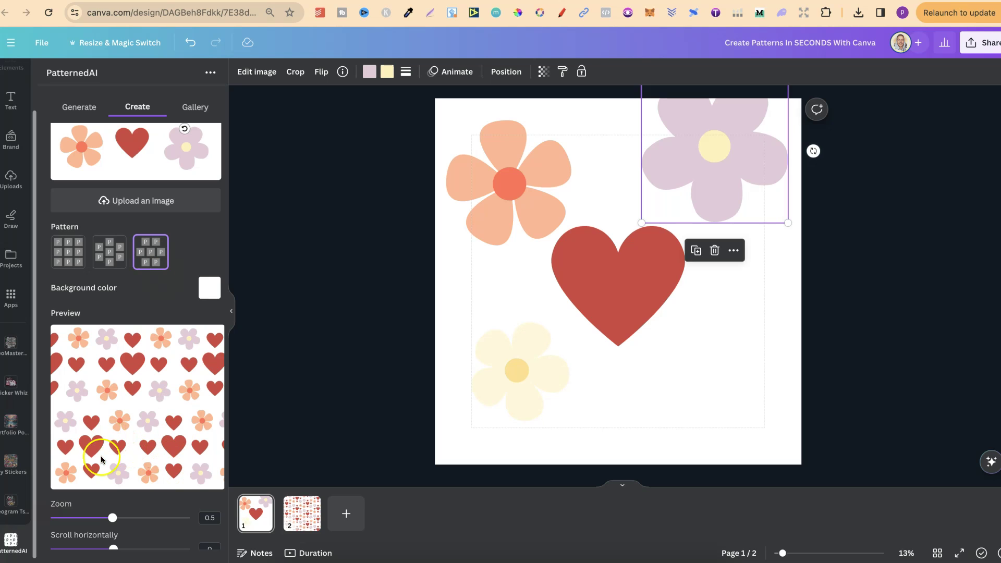
{"action": "left_click", "coordinate": [206, 290]}
{"action": "left_click_drag", "start_coordinate": [94, 335], "coordinate": [48, 391]}
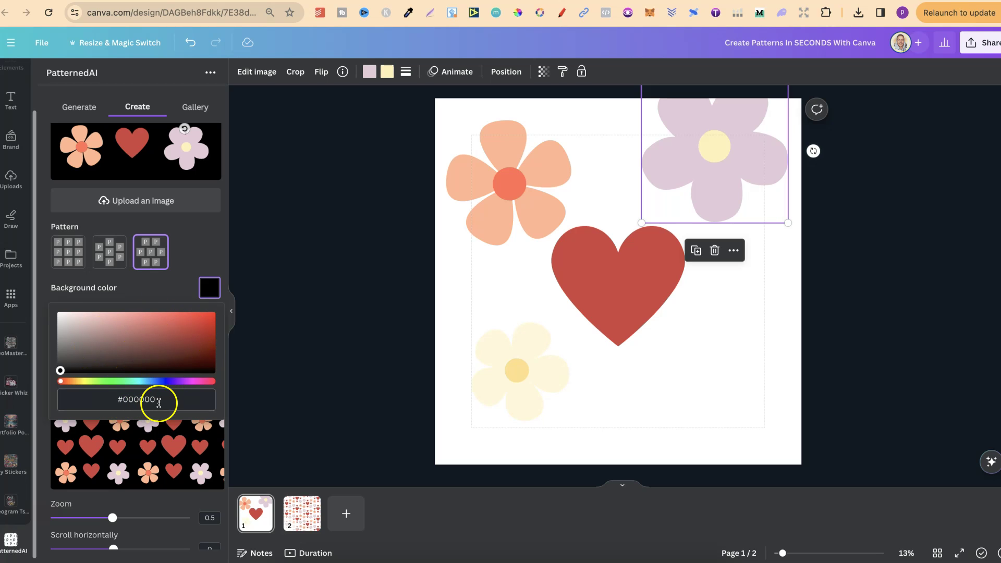
{"action": "left_click", "coordinate": [178, 294]}
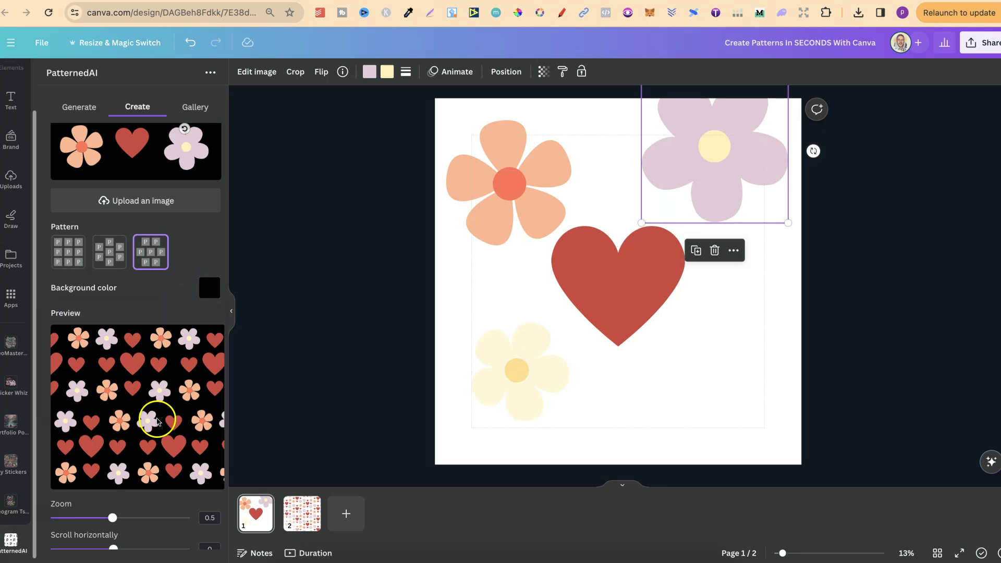
Step: Set the pattern zoom to about 0.6 and offset the pattern slightly horizontally
{"action": "scroll", "coordinate": [162, 315], "scroll_direction": "down", "scroll_amount": 2}
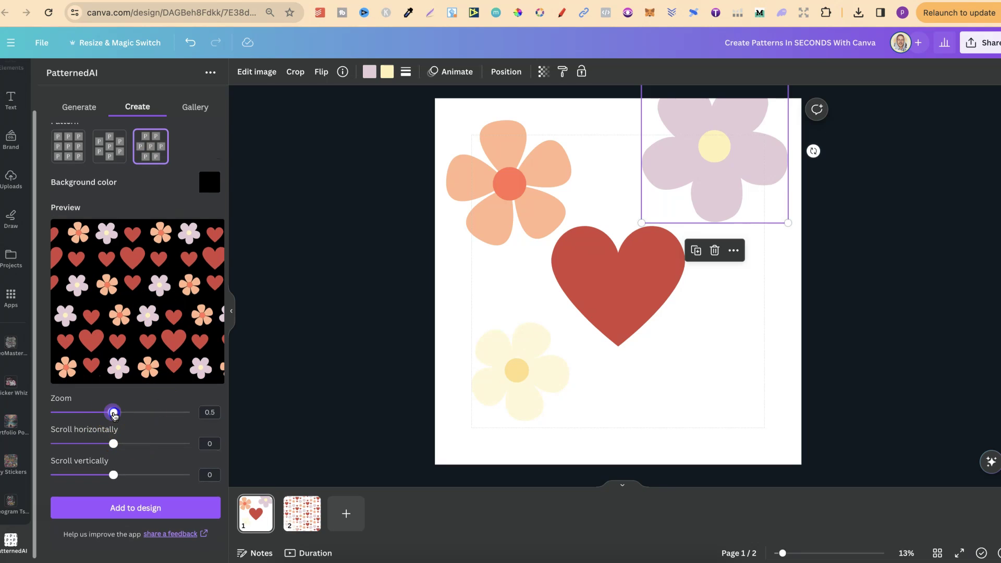
{"action": "left_click_drag", "start_coordinate": [119, 415], "coordinate": [125, 415]}
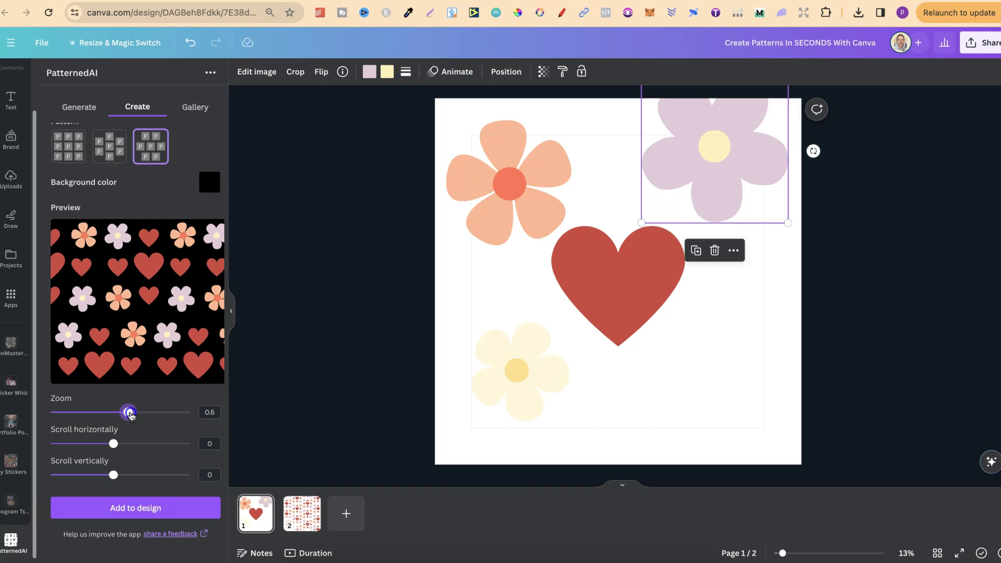
{"action": "left_click_drag", "start_coordinate": [122, 415], "coordinate": [105, 416]}
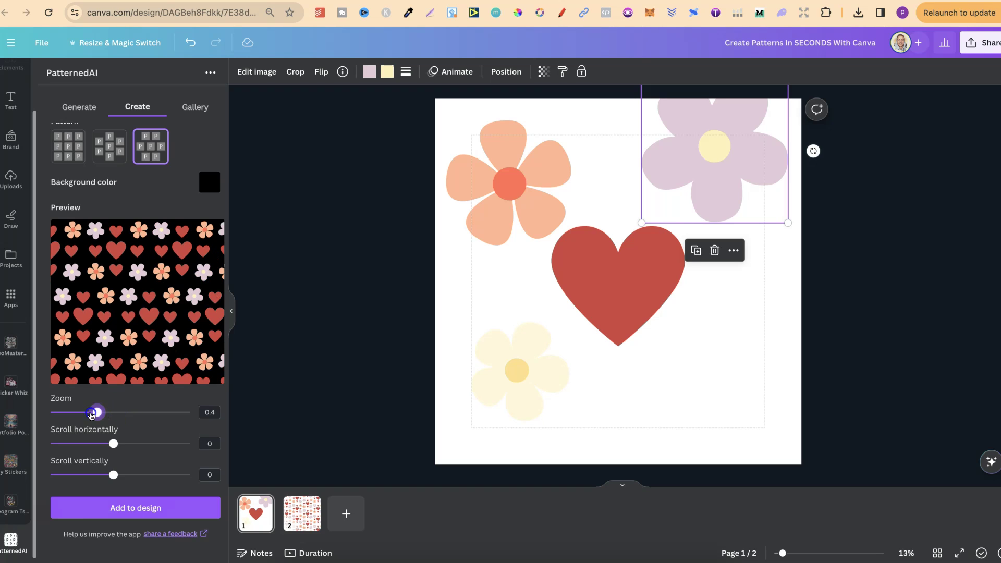
{"action": "left_click", "coordinate": [208, 412]}
{"action": "type", "text": "0.1"}
{"action": "double_click", "coordinate": [214, 413]}
{"action": "type", "text": "50"}
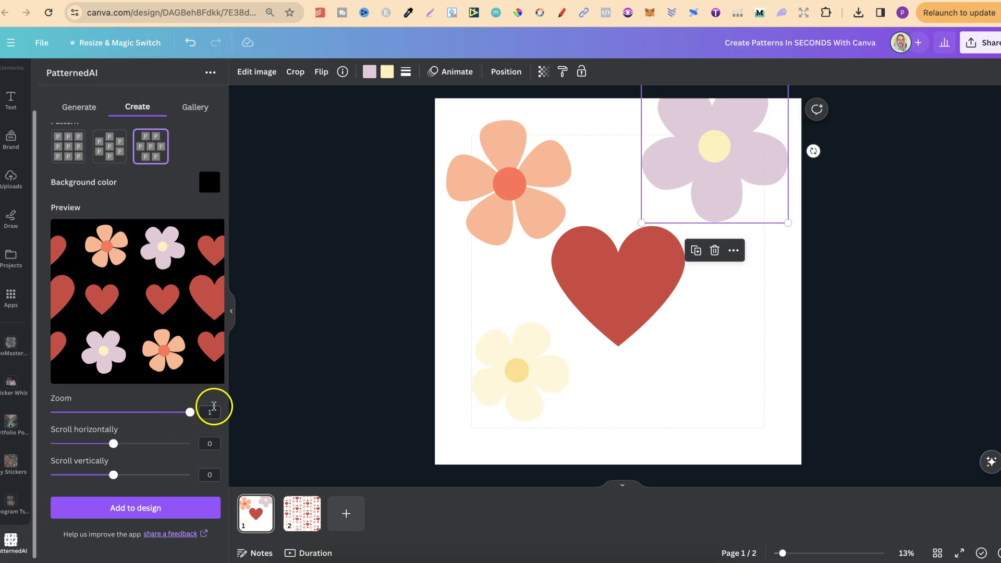
{"action": "left_click_drag", "start_coordinate": [190, 413], "coordinate": [134, 411]}
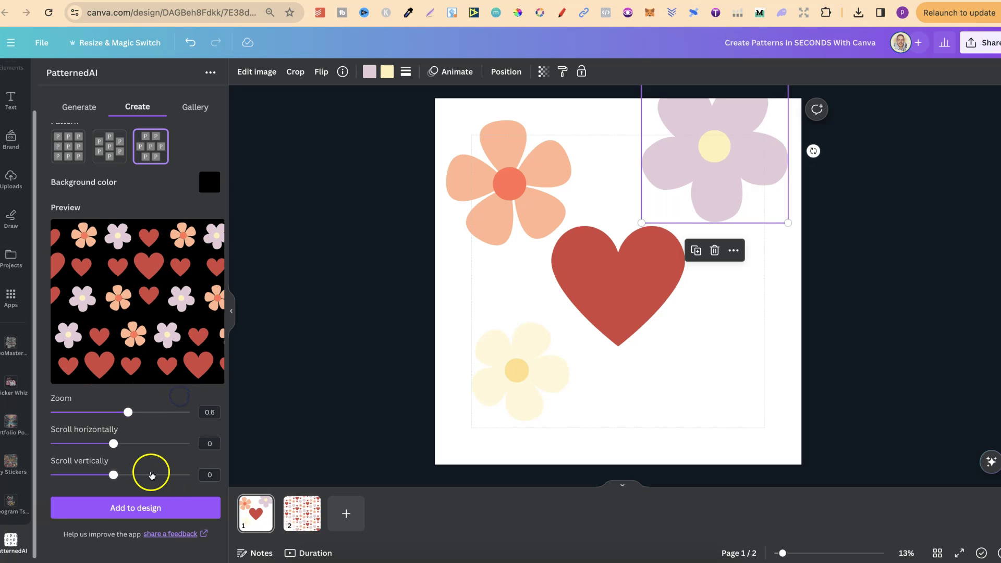
{"action": "left_click_drag", "start_coordinate": [117, 449], "coordinate": [92, 475]}
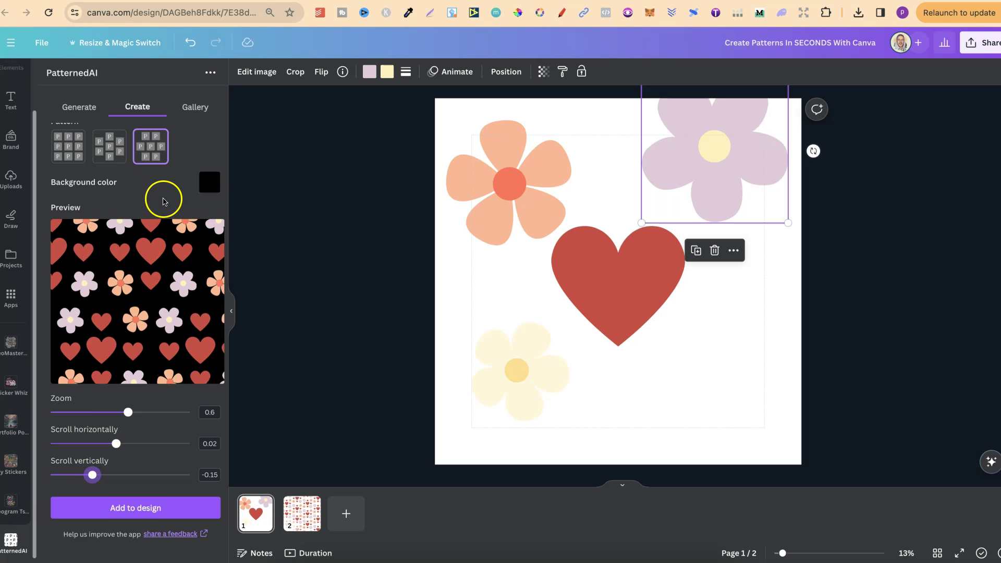
Step: Keep the staggered layout and add a blank third page
{"action": "scroll", "coordinate": [157, 203], "scroll_direction": "up", "scroll_amount": 2}
{"action": "left_click", "coordinate": [76, 204]}
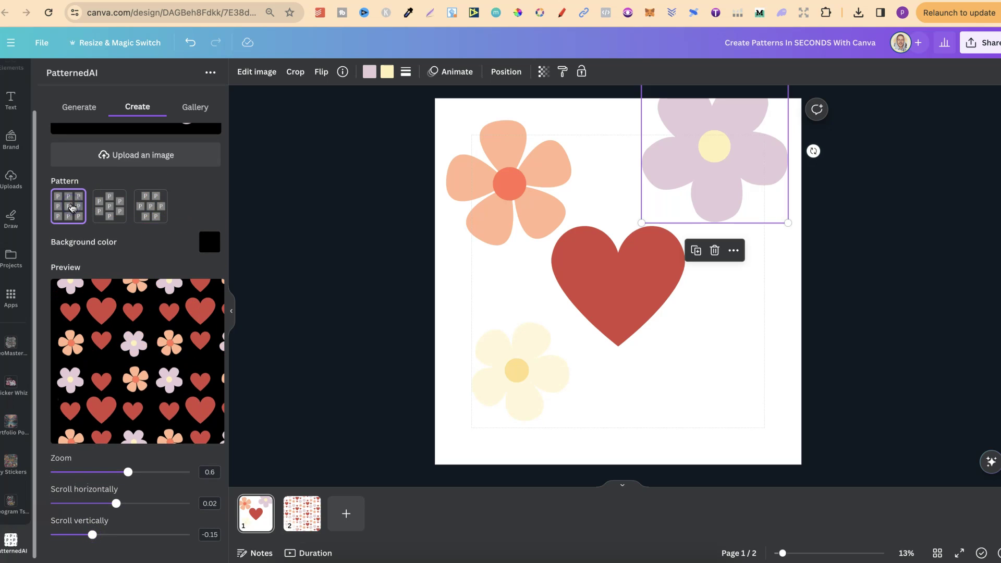
{"action": "left_click", "coordinate": [107, 209]}
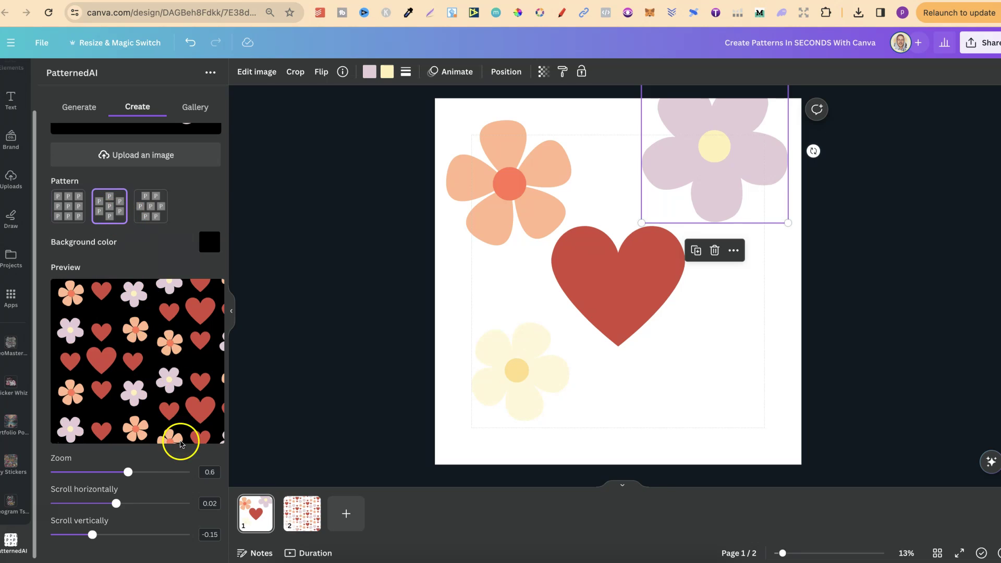
{"action": "scroll", "coordinate": [173, 461], "scroll_direction": "down", "scroll_amount": 2}
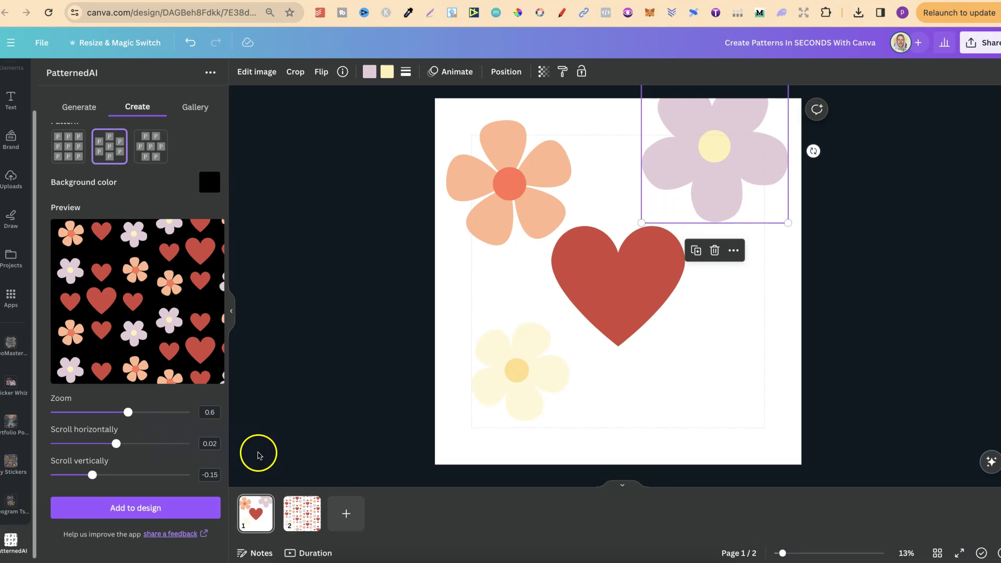
{"action": "left_click", "coordinate": [346, 514]}
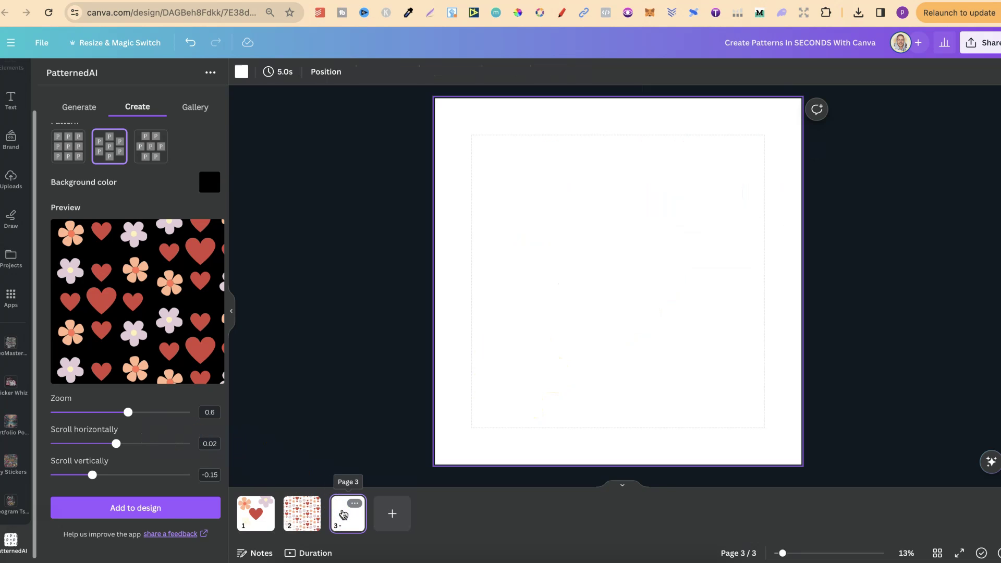
Step: Place the pattern image on page 3 and resize it to cover the page edge to edge
{"action": "left_click", "coordinate": [178, 509]}
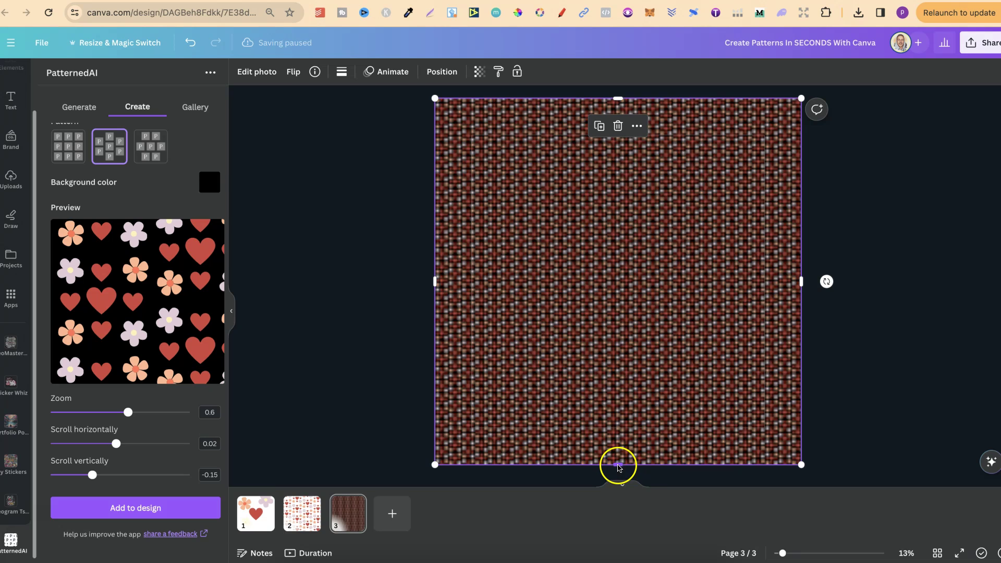
{"action": "left_click", "coordinate": [829, 385]}
{"action": "left_click", "coordinate": [704, 402]}
{"action": "left_click_drag", "start_coordinate": [618, 465], "coordinate": [608, 292]}
{"action": "left_click_drag", "start_coordinate": [801, 193], "coordinate": [591, 172]}
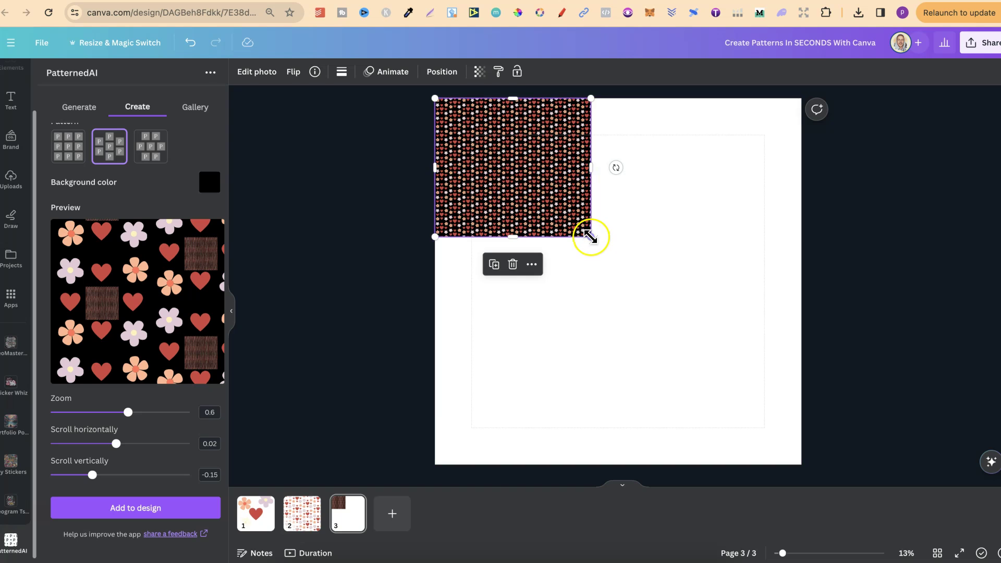
{"action": "left_click_drag", "start_coordinate": [592, 237], "coordinate": [862, 473]}
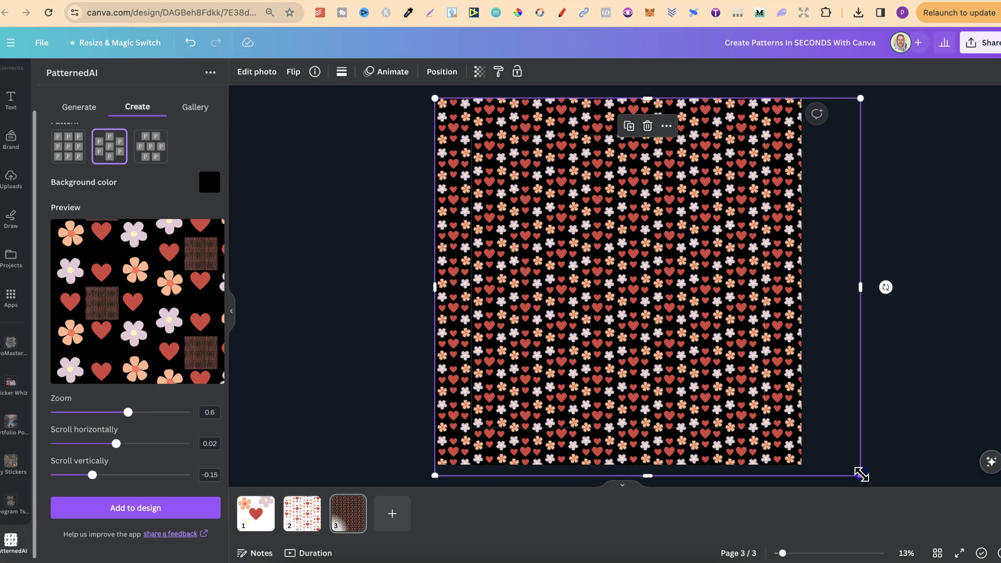
{"action": "left_click_drag", "start_coordinate": [651, 332], "coordinate": [638, 326]}
Step: Close the PatternedAI panel and check the pattern image on page 3
{"action": "left_click", "coordinate": [940, 290]}
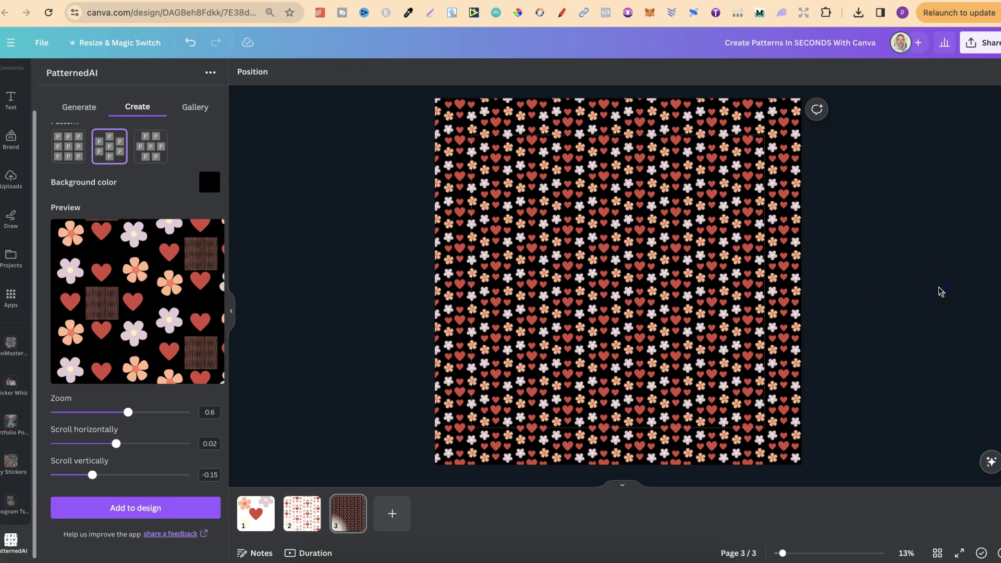
{"action": "left_click", "coordinate": [925, 287]}
{"action": "left_click", "coordinate": [55, 509]}
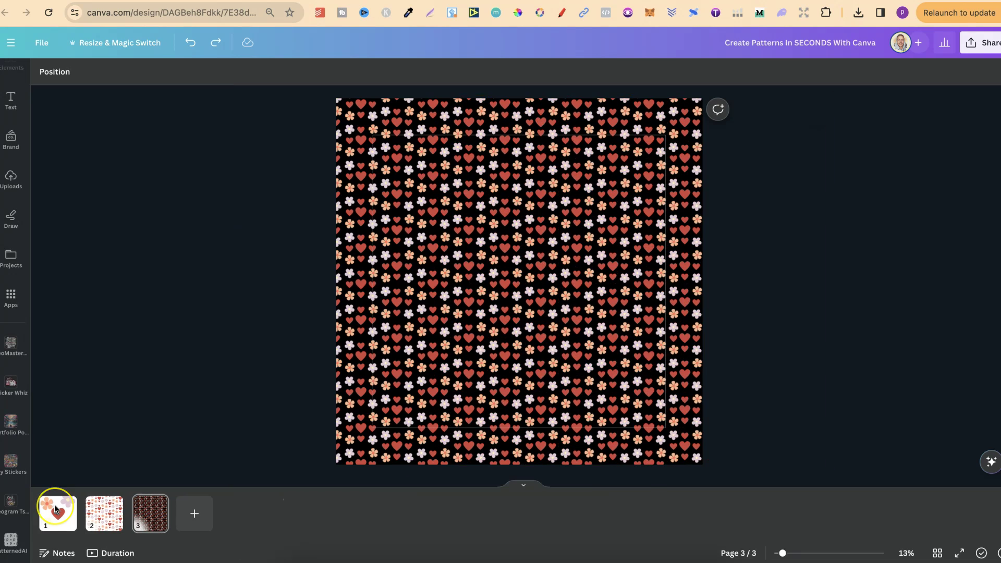
{"action": "left_click", "coordinate": [396, 317]}
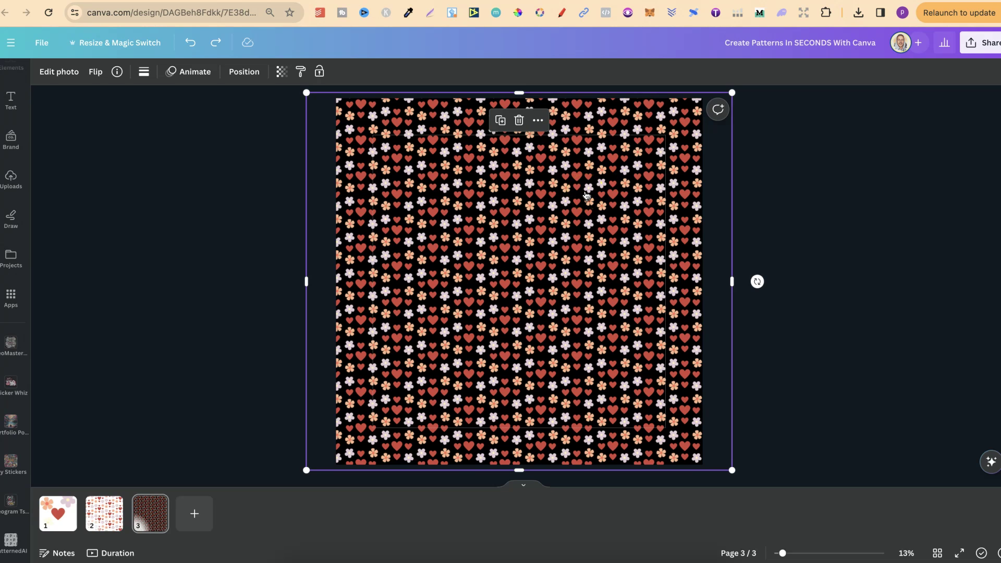
{"action": "left_click", "coordinate": [925, 152]}
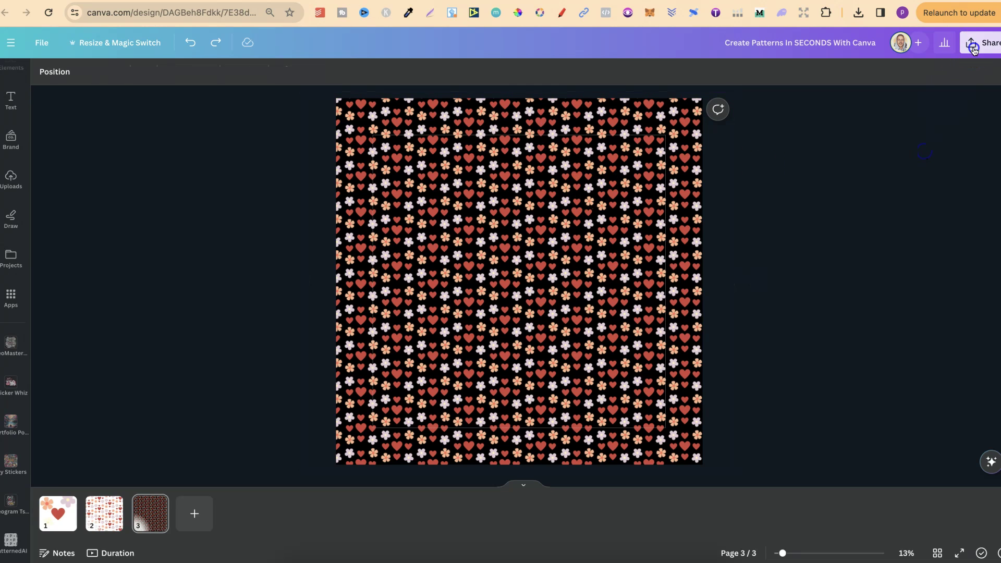
Step: Download only page 3 as a PNG, then add a blank page 4
{"action": "left_click", "coordinate": [974, 48]}
{"action": "left_click", "coordinate": [876, 320]}
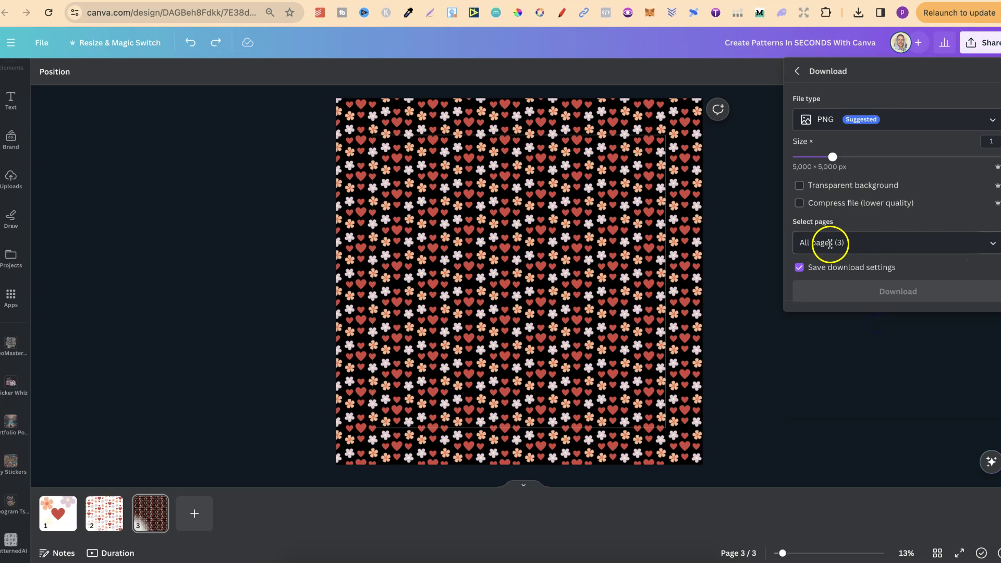
{"action": "left_click", "coordinate": [988, 242]}
{"action": "left_click", "coordinate": [984, 277]}
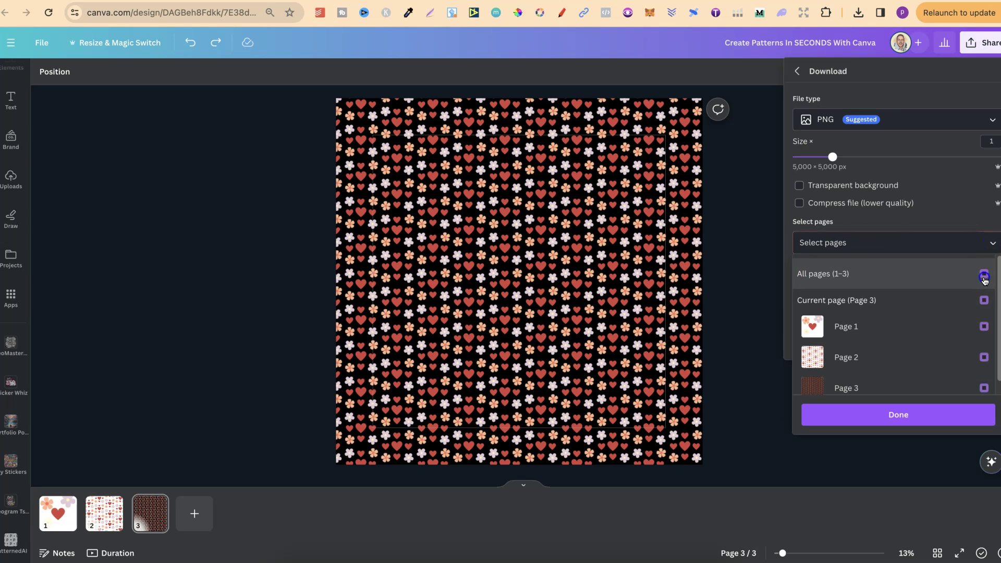
{"action": "left_click", "coordinate": [984, 388]}
{"action": "left_click", "coordinate": [926, 417]}
{"action": "left_click", "coordinate": [887, 291]}
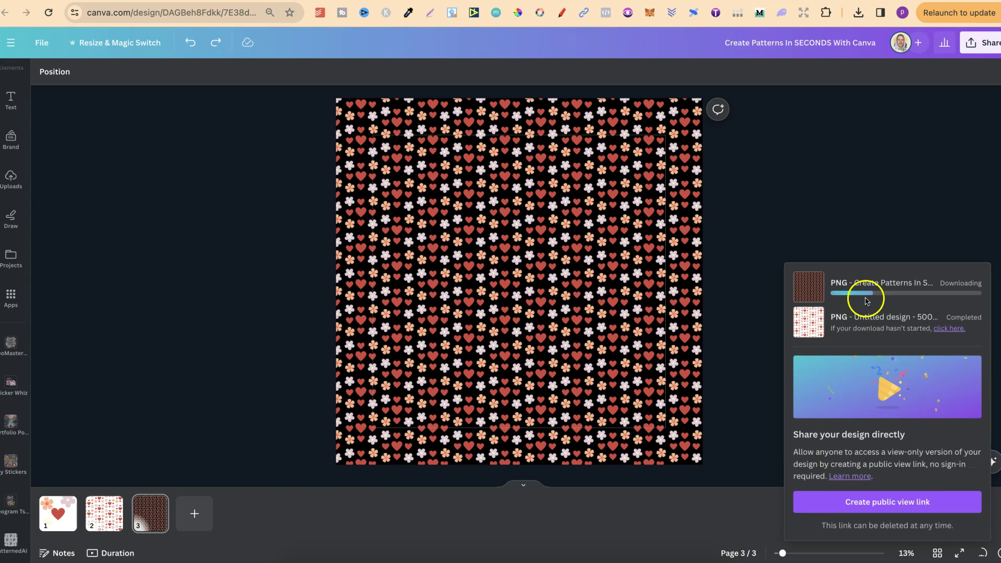
{"action": "left_click", "coordinate": [192, 516]}
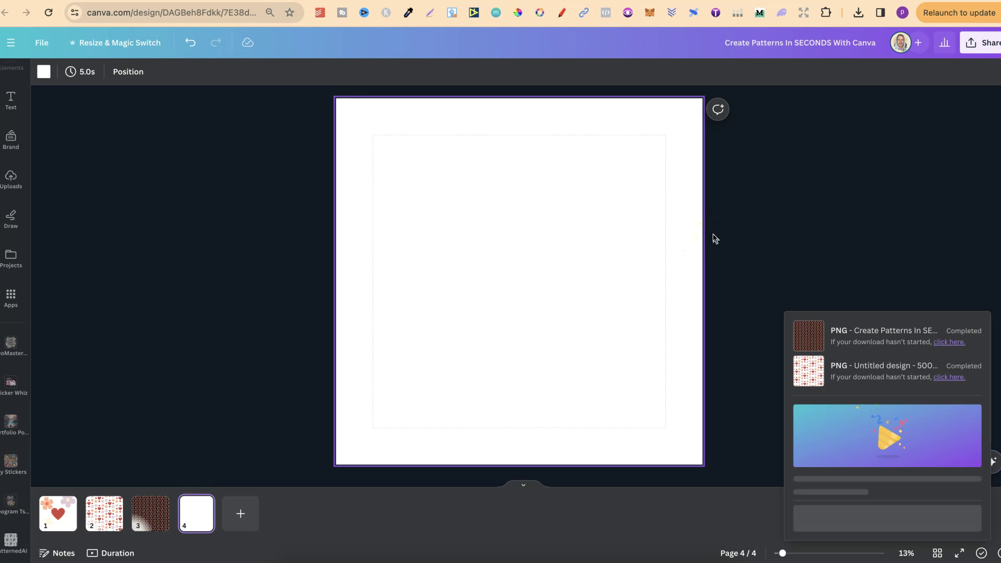
Step: Upload the downloaded pattern PNG, enlarge it over page 4, and try Edit photo's background removal
{"action": "left_click", "coordinate": [859, 13]}
{"action": "left_click_drag", "start_coordinate": [760, 40], "coordinate": [128, 266]}
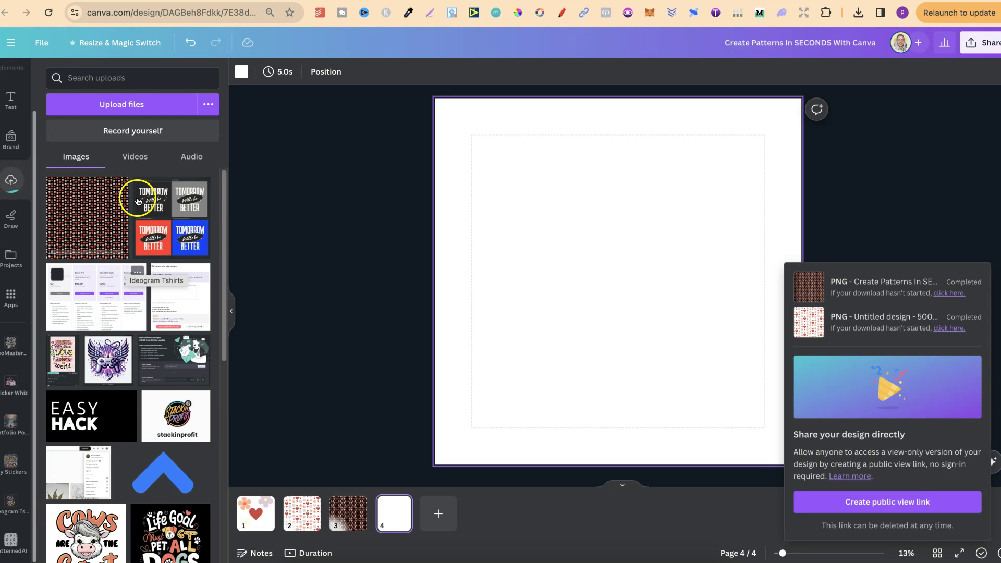
{"action": "left_click", "coordinate": [78, 218]}
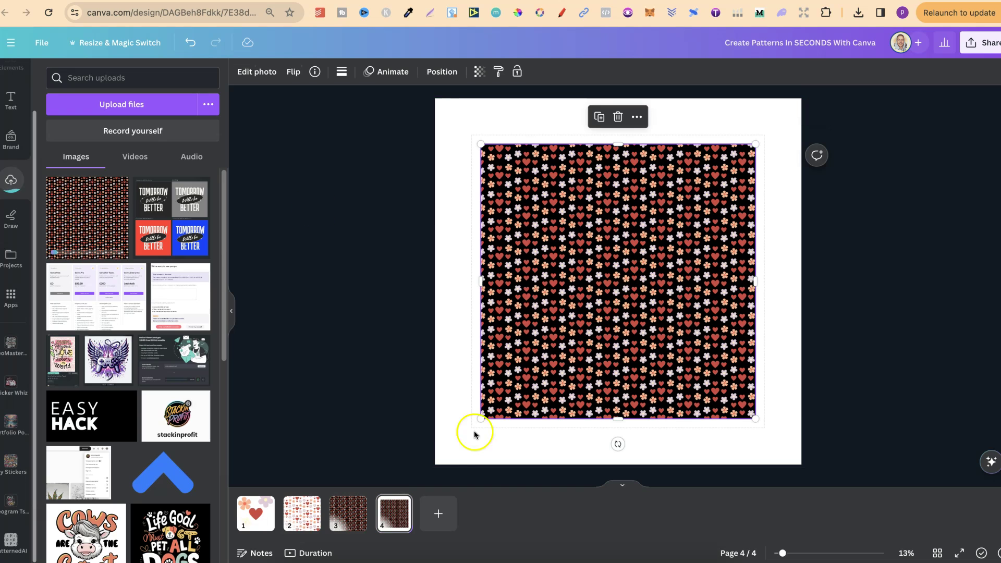
{"action": "left_click_drag", "start_coordinate": [481, 420], "coordinate": [426, 474]}
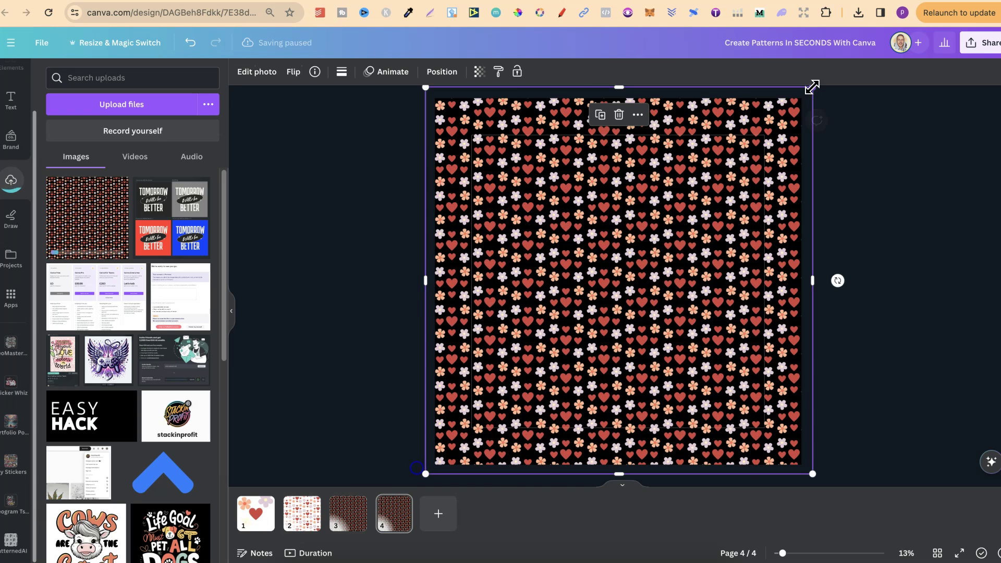
{"action": "left_click", "coordinate": [257, 72]}
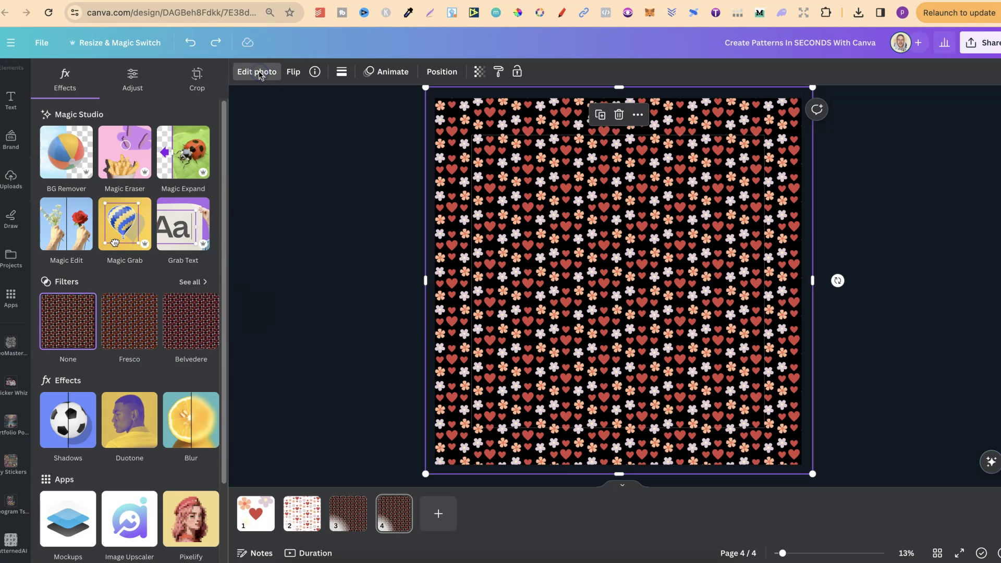
{"action": "left_click", "coordinate": [67, 158]}
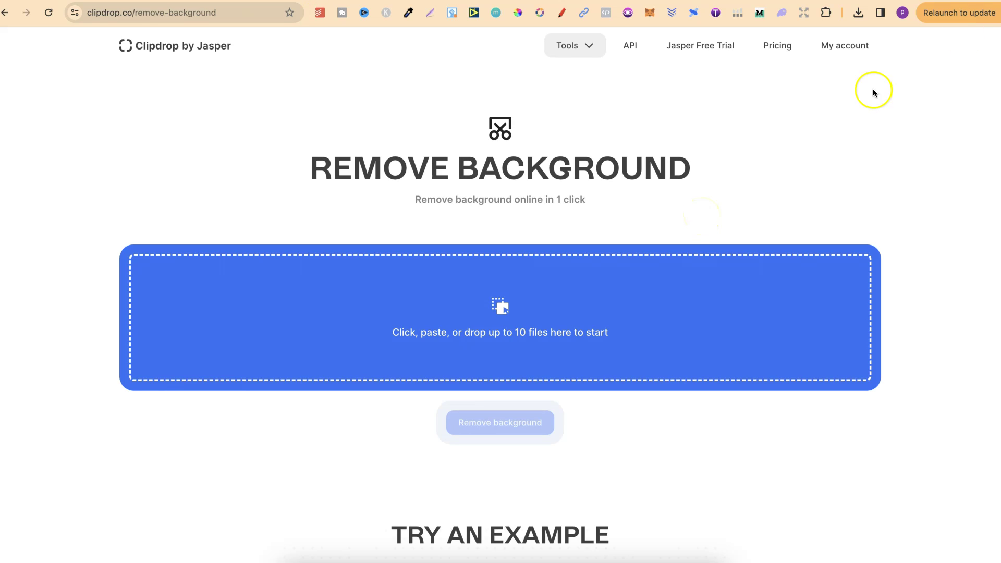
Step: Load the downloaded pattern PNG into Clipdrop and remove its black background, accepting the downscale
{"action": "left_click", "coordinate": [859, 13]}
{"action": "left_click_drag", "start_coordinate": [787, 68], "coordinate": [524, 255]}
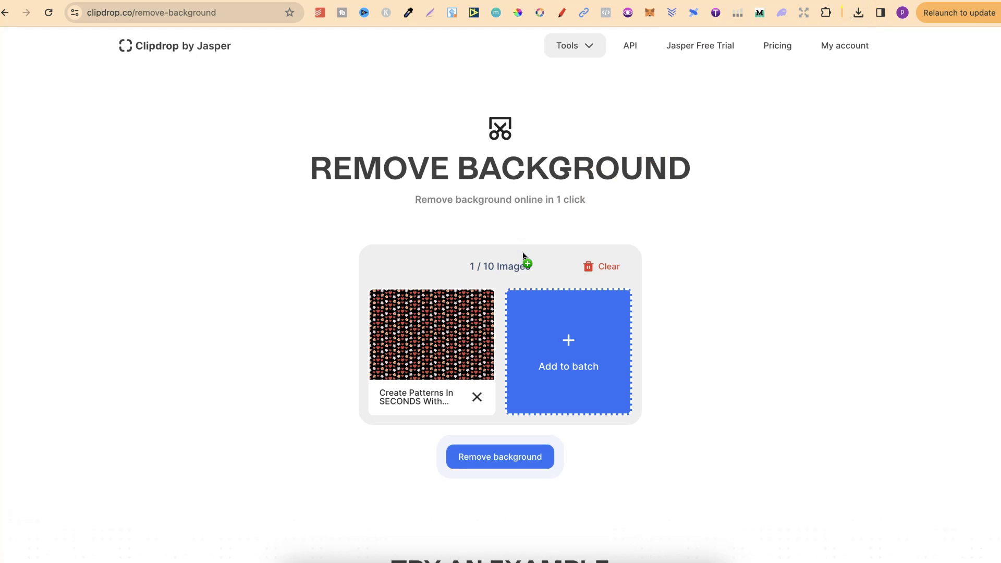
{"action": "left_click", "coordinate": [527, 456]}
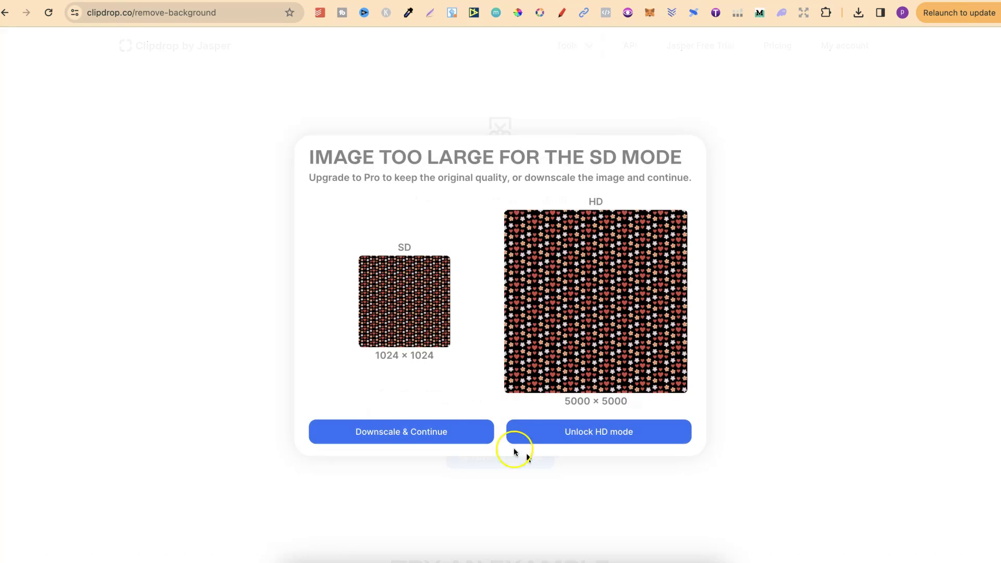
{"action": "left_click", "coordinate": [486, 435]}
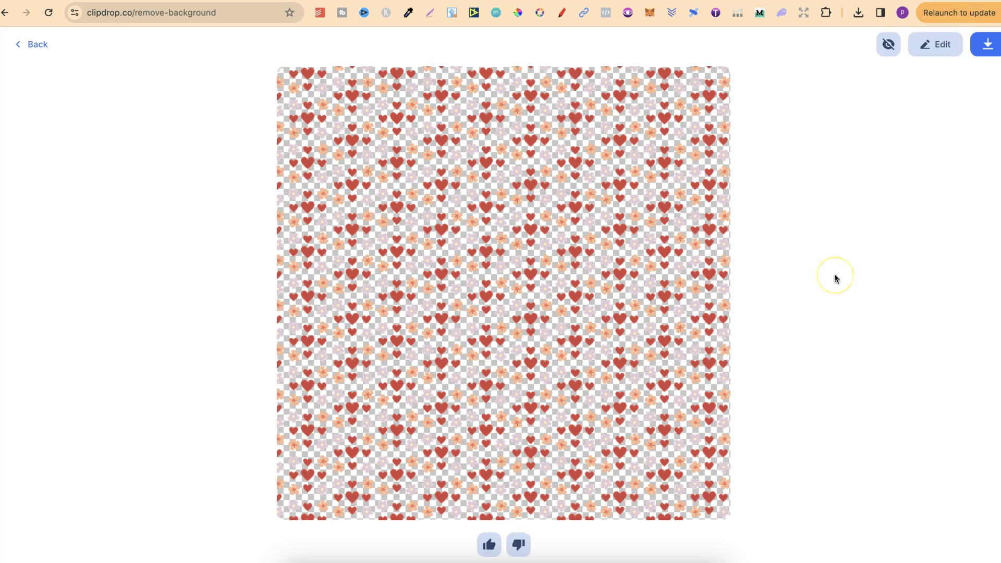
Step: Compare the result with the original, then download the transparent pattern PNG
{"action": "left_click", "coordinate": [885, 48]}
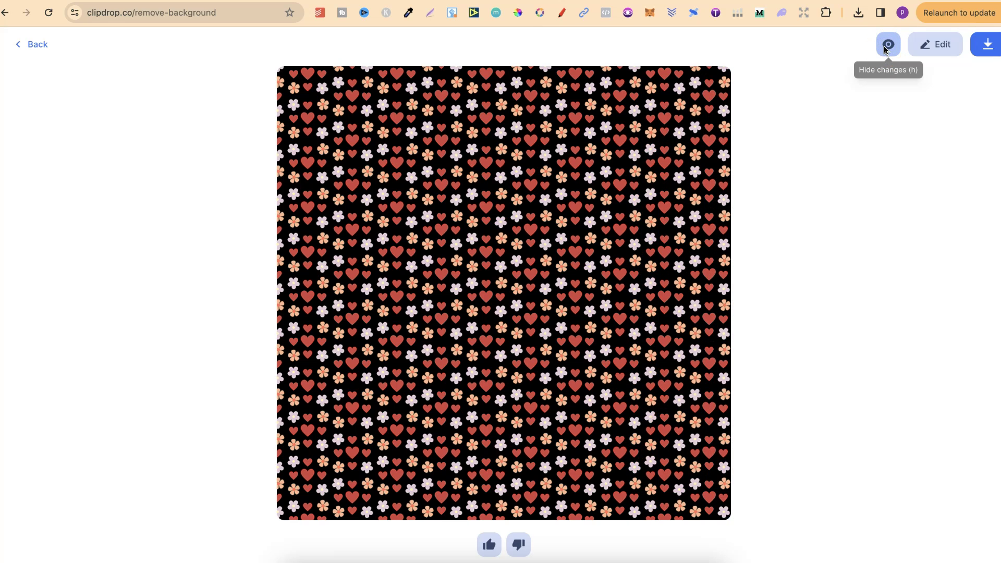
{"action": "left_click", "coordinate": [885, 49]}
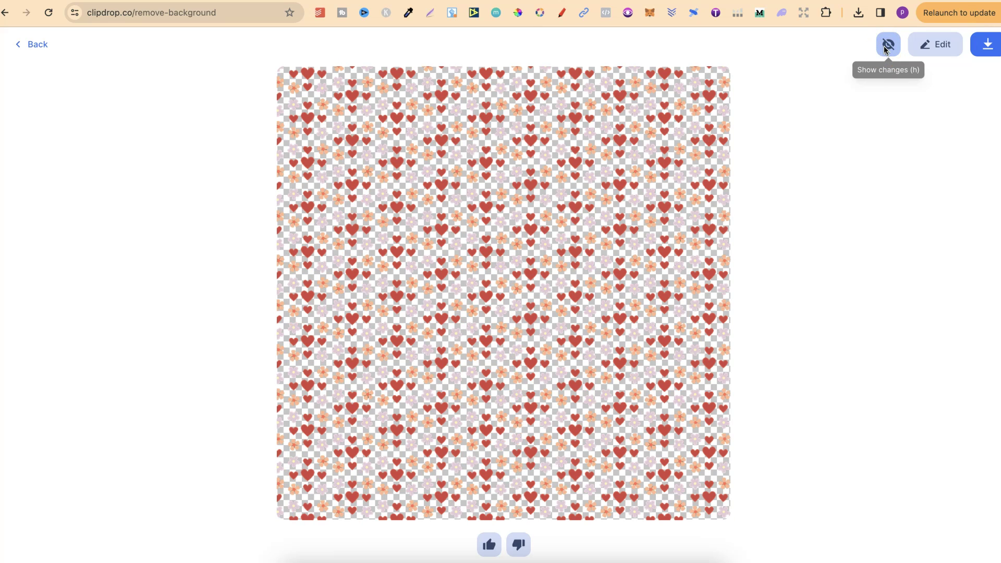
{"action": "left_click", "coordinate": [989, 51]}
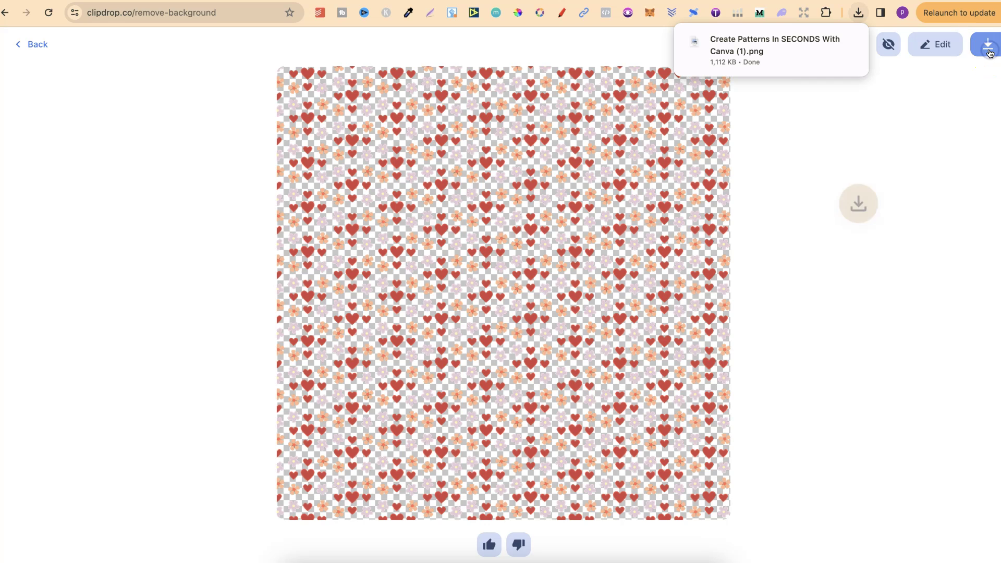
Step: Upload the transparent pattern PNG to Canva and place it on a new page 5
{"action": "left_click", "coordinate": [857, 25]}
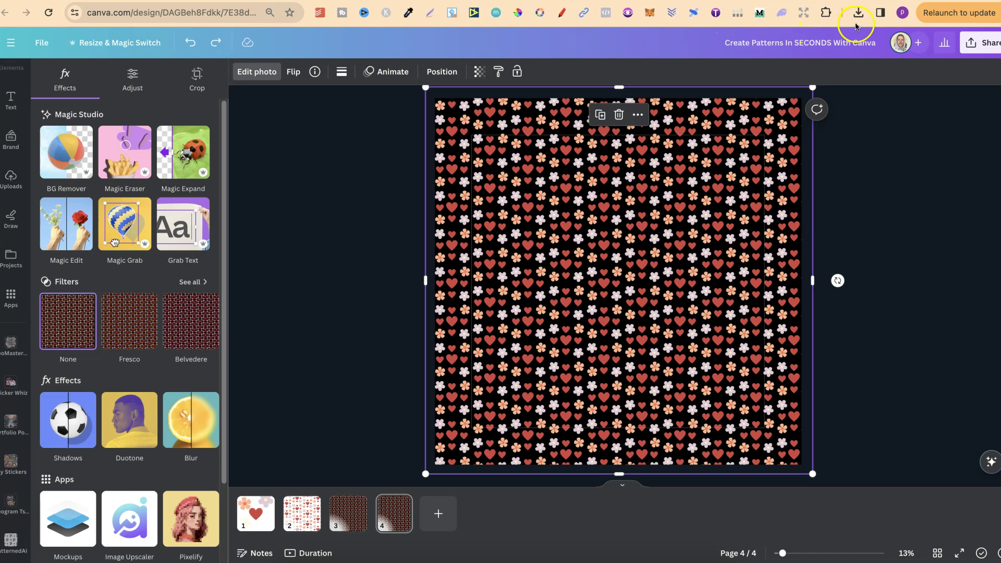
{"action": "left_click_drag", "start_coordinate": [728, 73], "coordinate": [118, 204]}
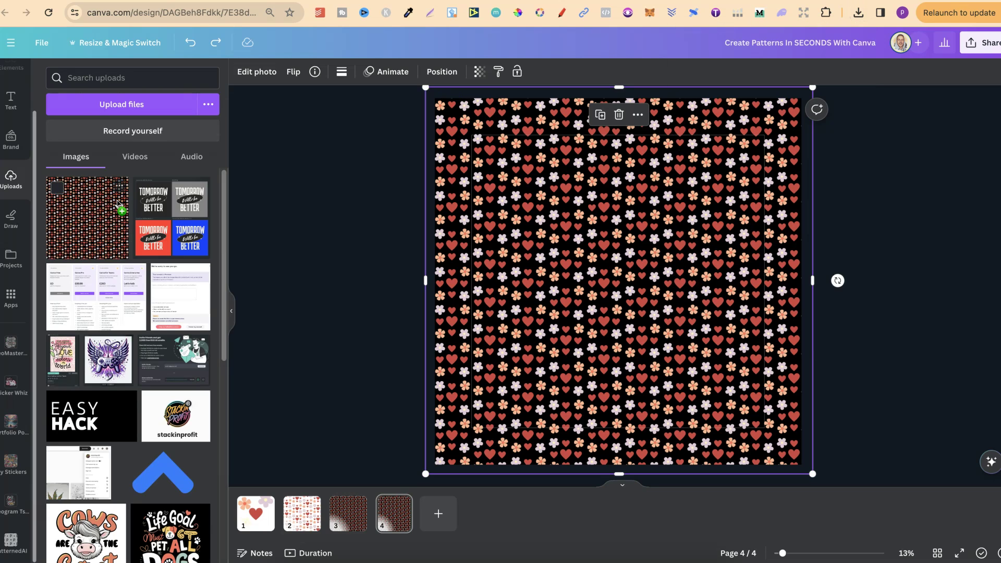
{"action": "left_click", "coordinate": [437, 513]}
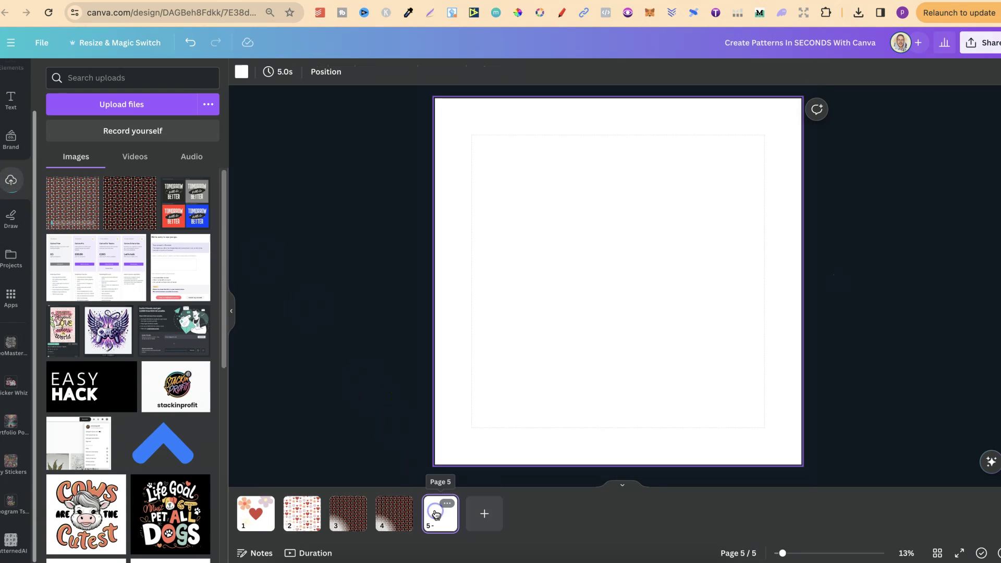
{"action": "left_click", "coordinate": [80, 206]}
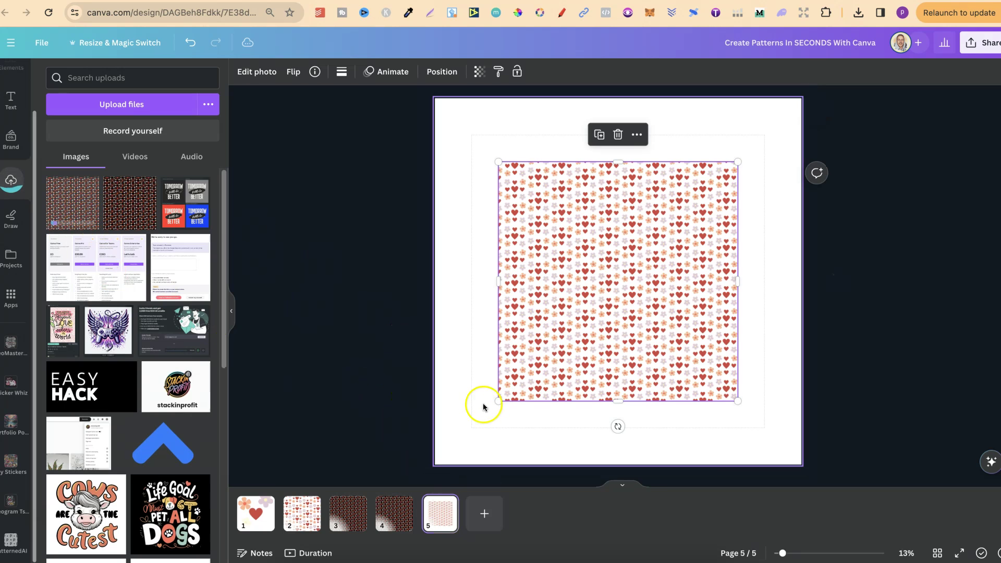
Step: Enlarge the pattern from its corners to cover page 5 and collapse the uploads panel
{"action": "left_click_drag", "start_coordinate": [498, 401], "coordinate": [415, 460]}
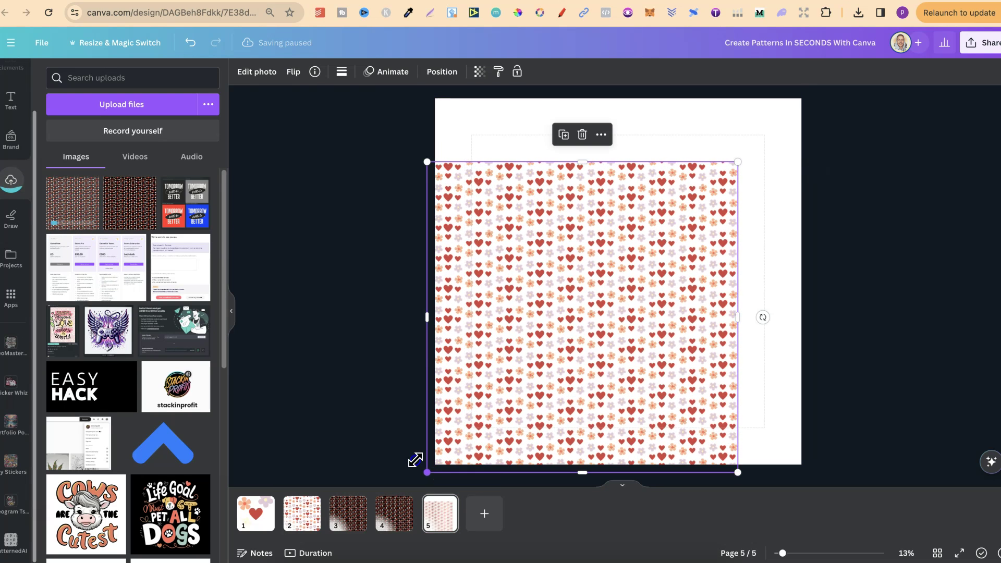
{"action": "left_click_drag", "start_coordinate": [737, 162], "coordinate": [773, 107]}
{"action": "left_click", "coordinate": [792, 103]}
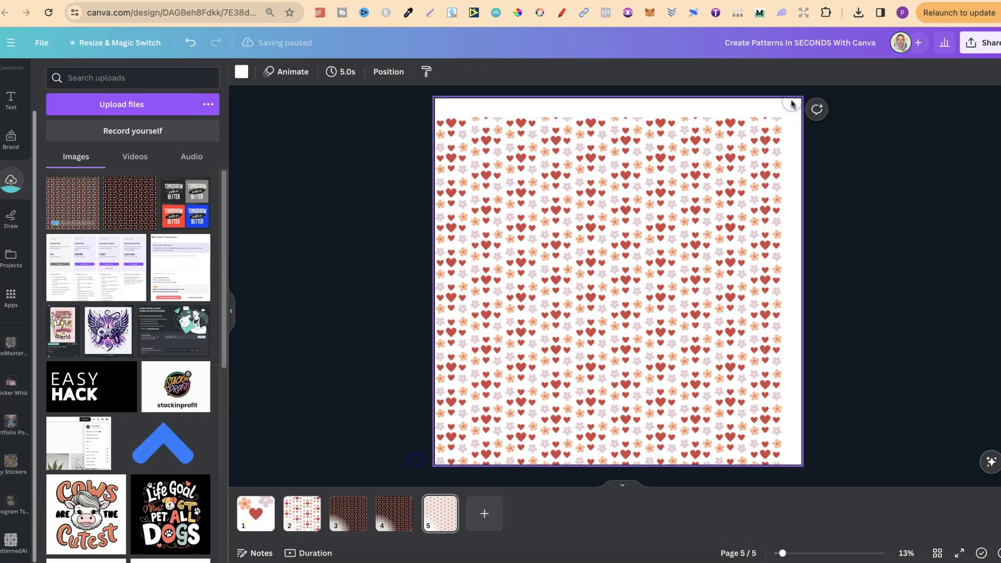
{"action": "left_click", "coordinate": [231, 311]}
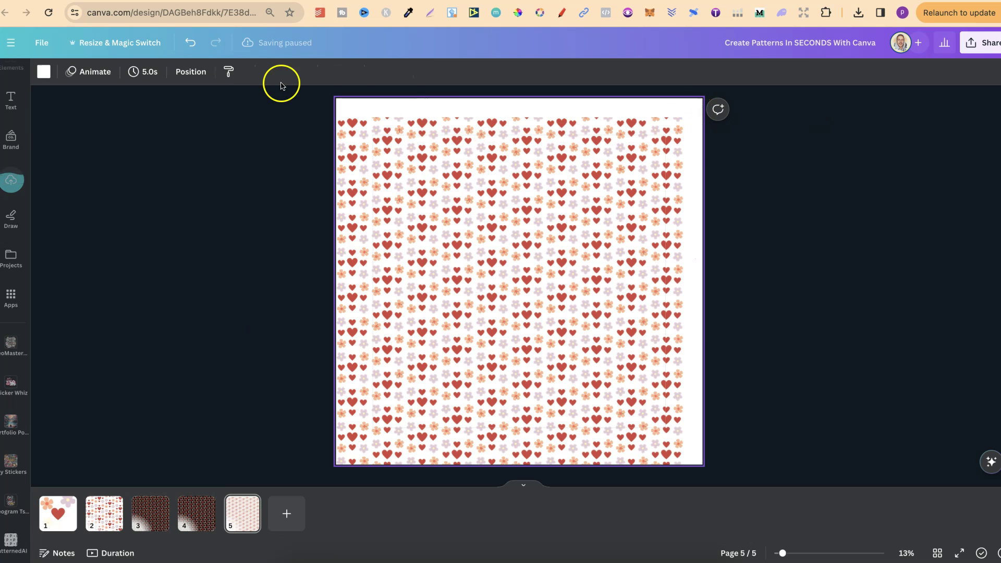
Step: Try red and pale yellow backgrounds on page 5, then settle on purple
{"action": "left_click", "coordinate": [44, 71]}
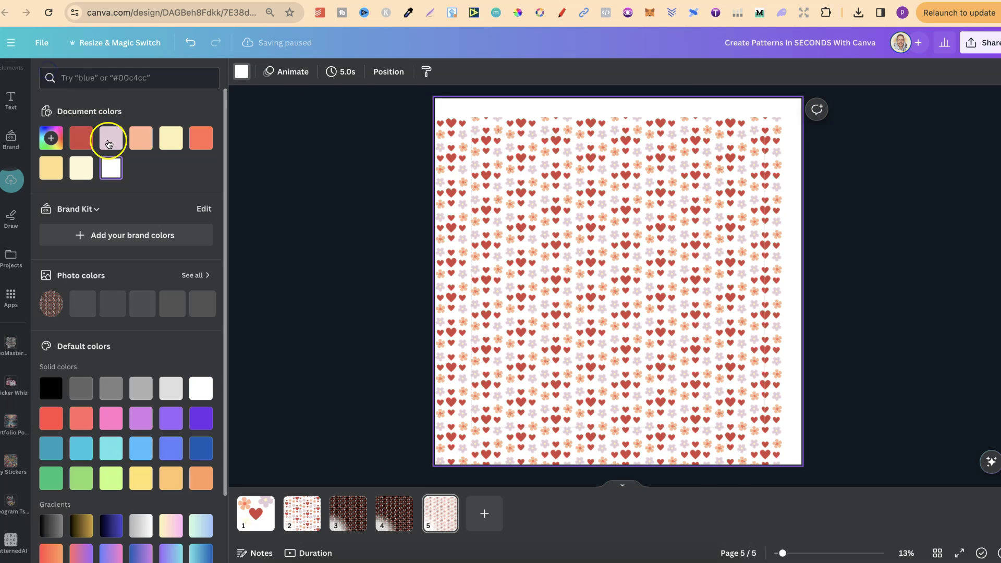
{"action": "left_click", "coordinate": [81, 137]}
{"action": "left_click", "coordinate": [174, 138]}
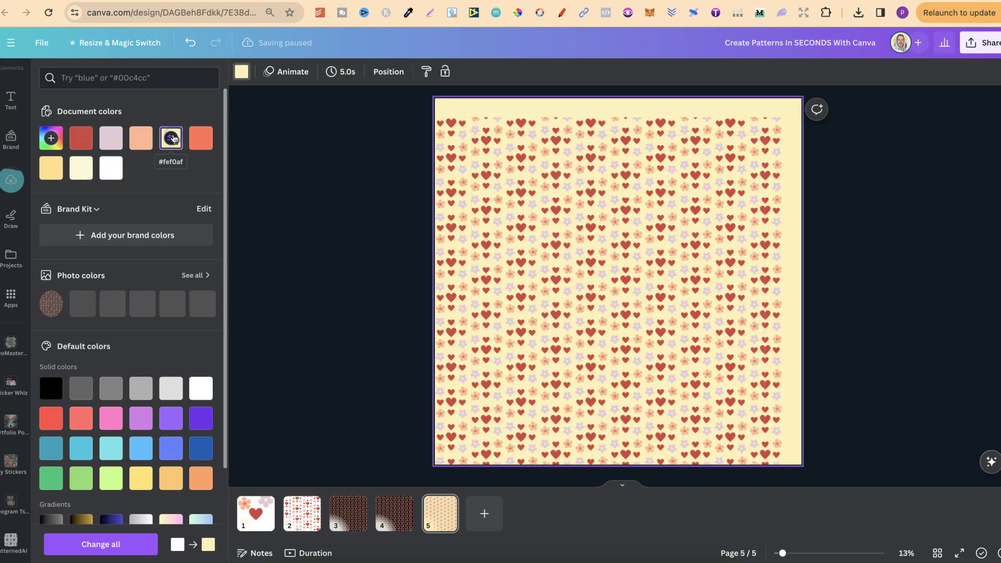
{"action": "left_click", "coordinate": [138, 421]}
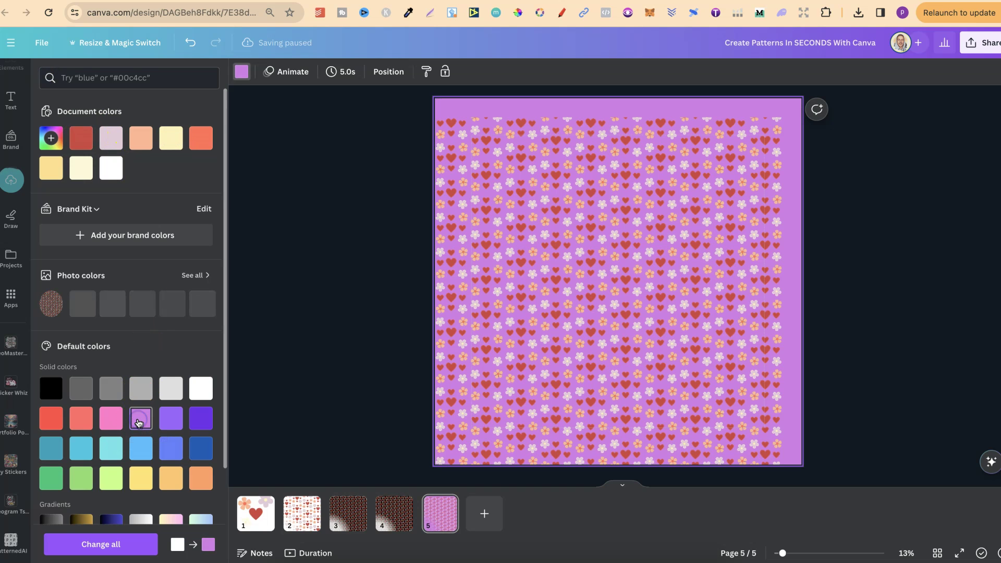
Step: Enlarge the pattern past the page edges, nudge it into place, then switch to the PatternedAI tab
{"action": "left_click", "coordinate": [595, 287]}
{"action": "left_click_drag", "start_coordinate": [683, 117], "coordinate": [858, 5]}
{"action": "left_click", "coordinate": [415, 465]}
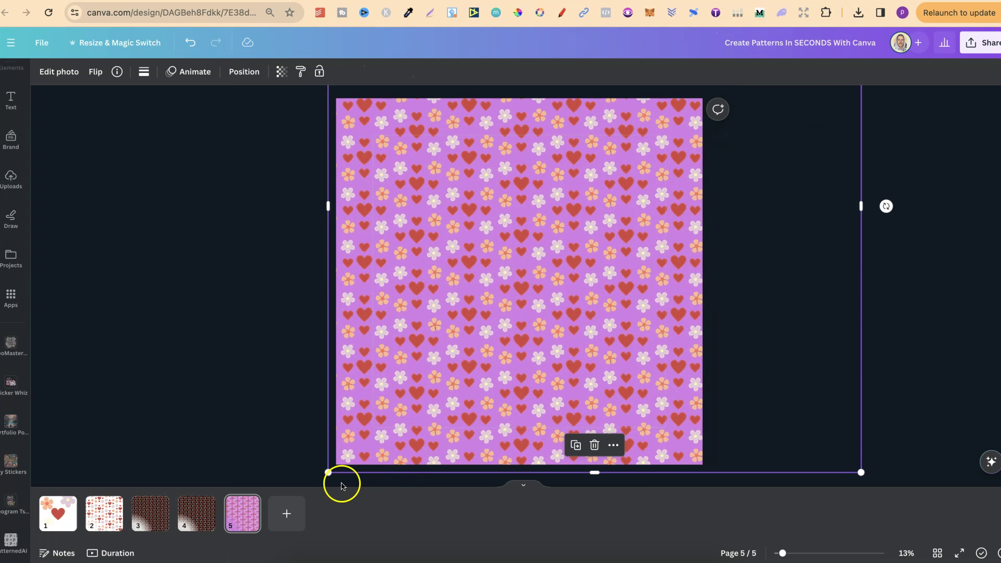
{"action": "left_click_drag", "start_coordinate": [328, 471], "coordinate": [172, 545]}
{"action": "left_click_drag", "start_coordinate": [540, 314], "coordinate": [538, 317]}
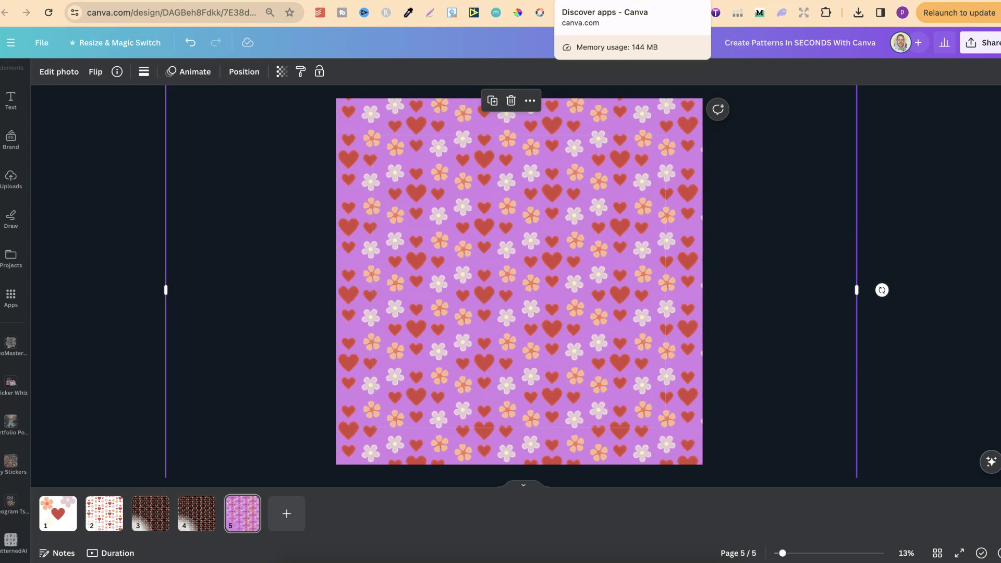
{"action": "left_click", "coordinate": [599, 2]}
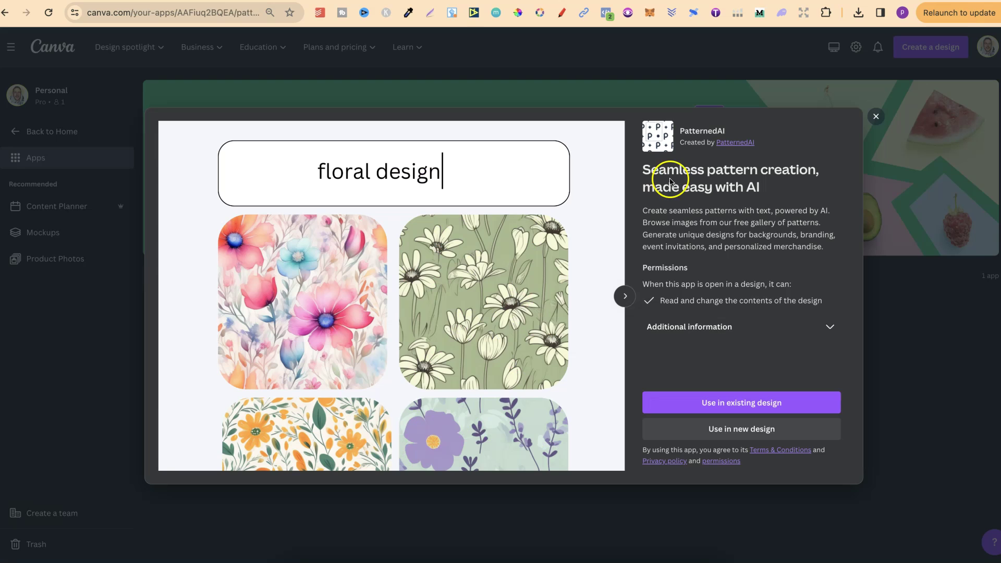
{"action": "left_click", "coordinate": [713, 235]}
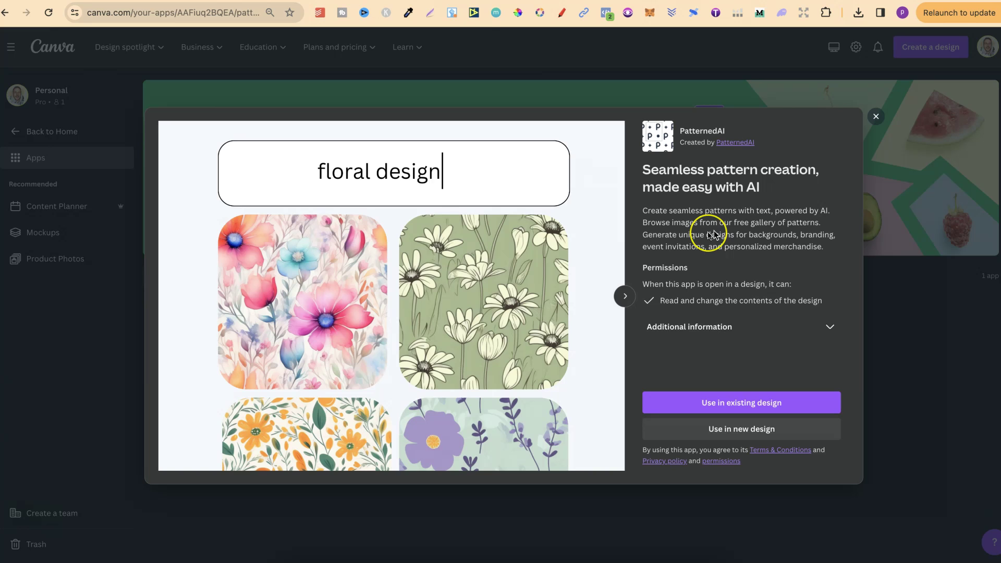